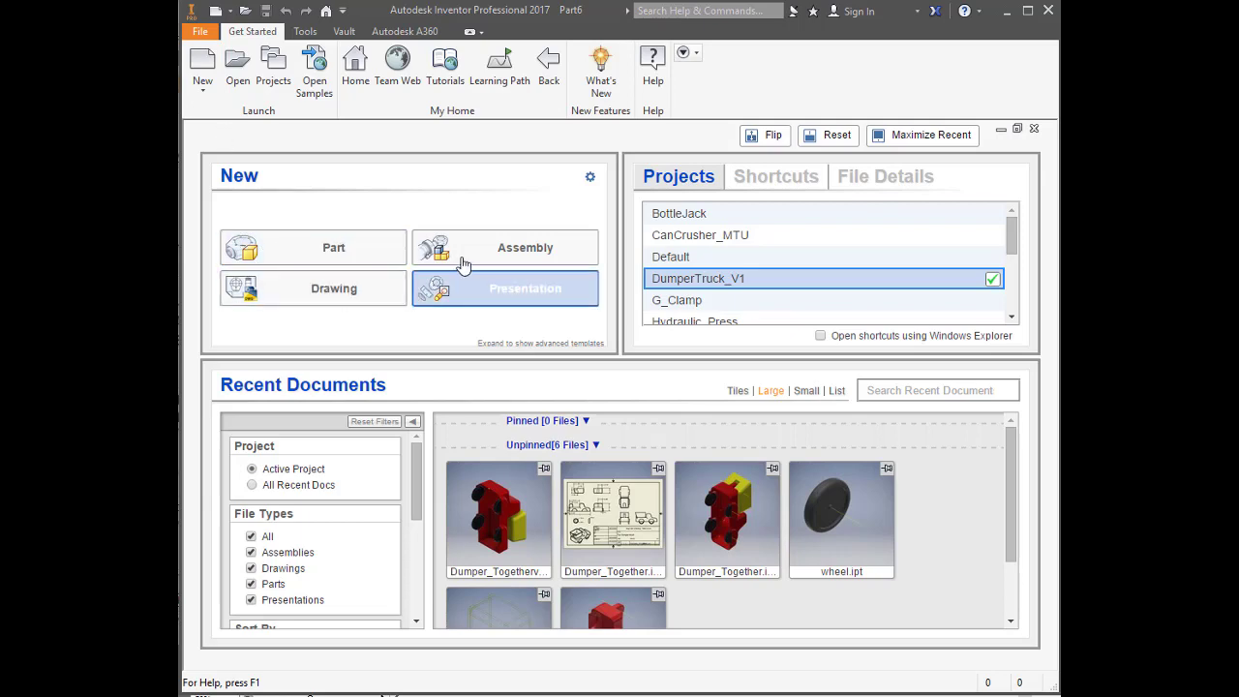
# Create a new part from the Metric template Standard (mm).ipt
pyautogui.click(202, 64)
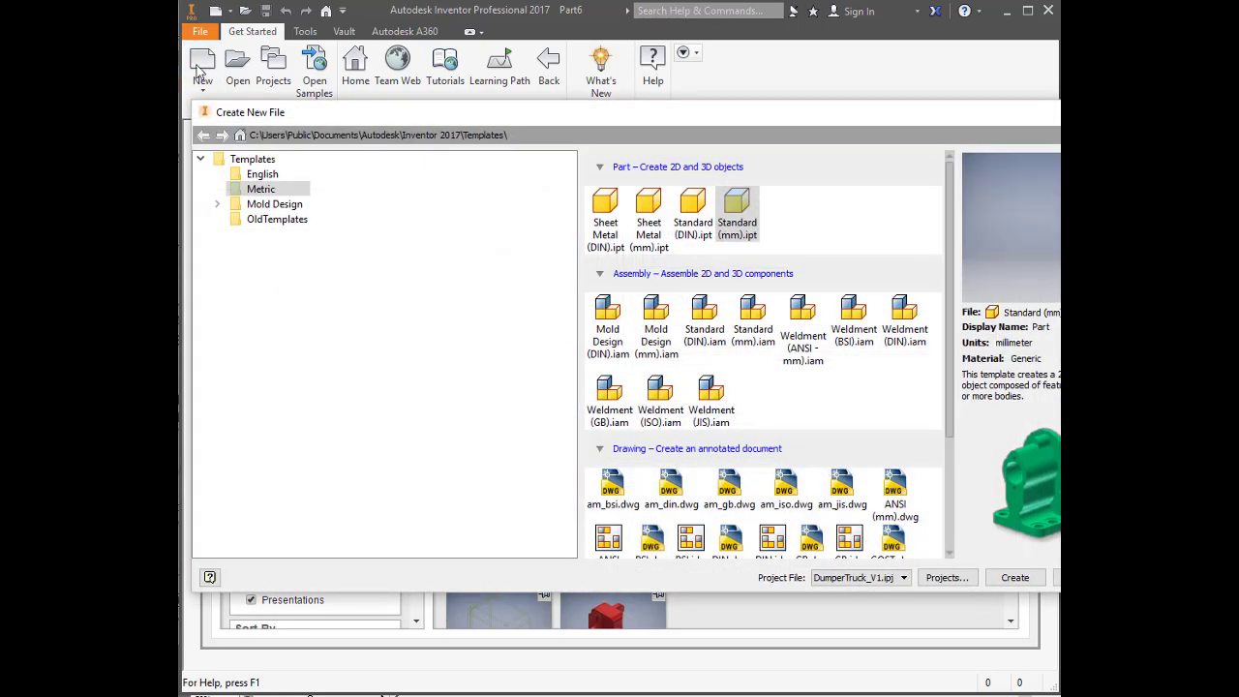
pyautogui.click(240, 191)
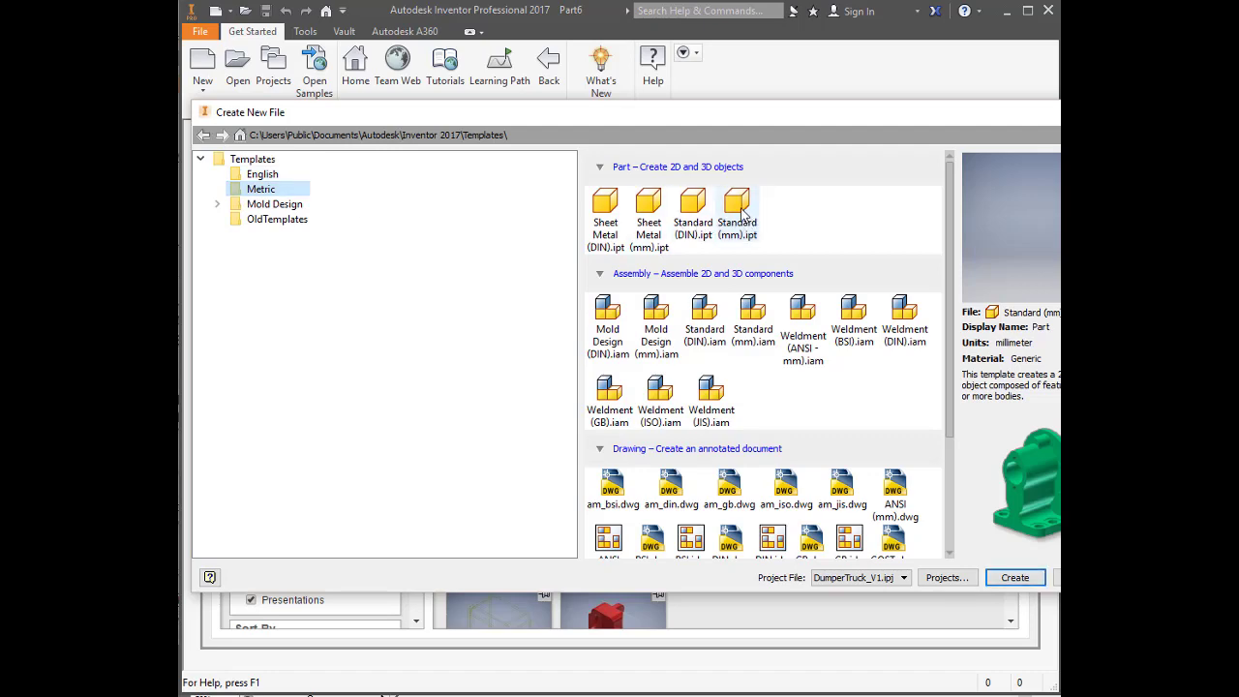
pyautogui.doubleClick(740, 211)
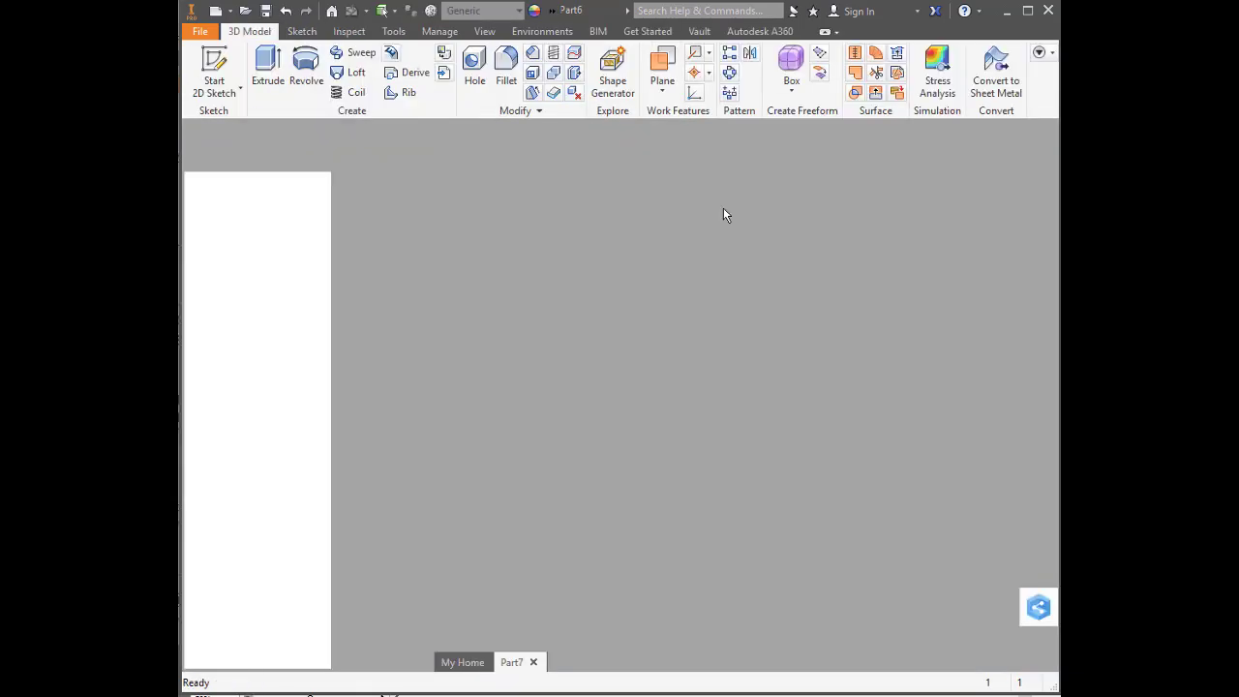
pyautogui.click(521, 221)
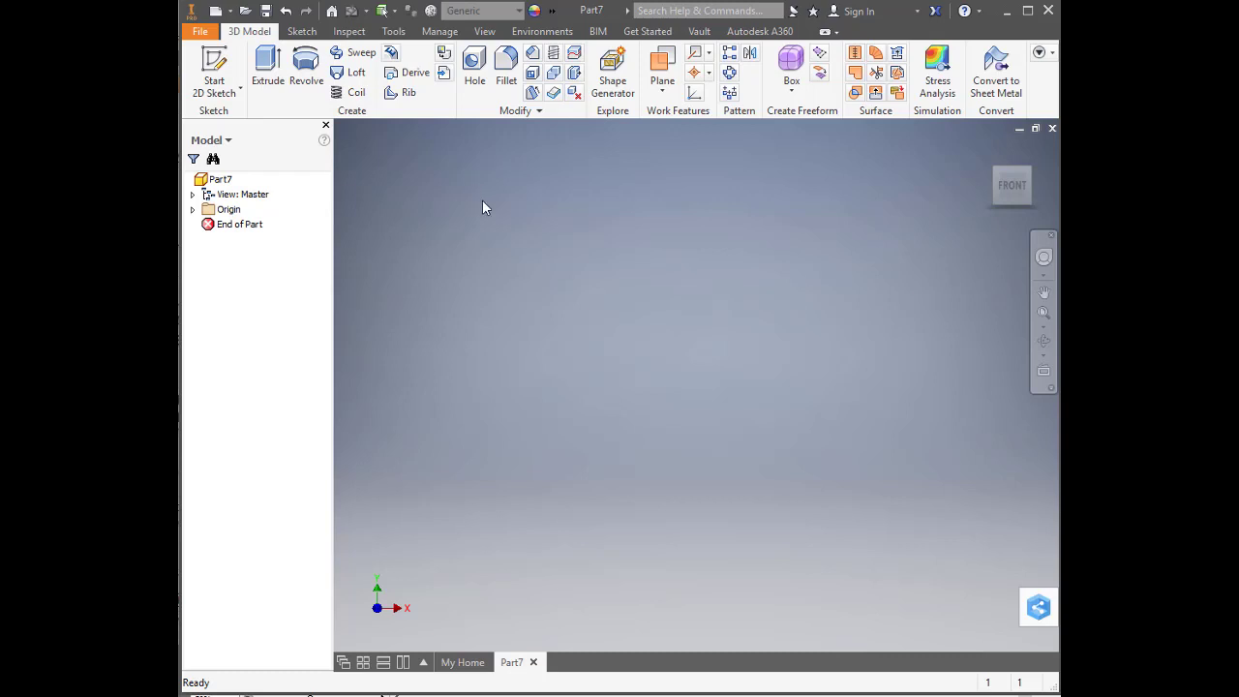
# Start a new 2D sketch on the XZ plane and rotate the top view so the X axis runs horizontally
pyautogui.rightClick(614, 371)
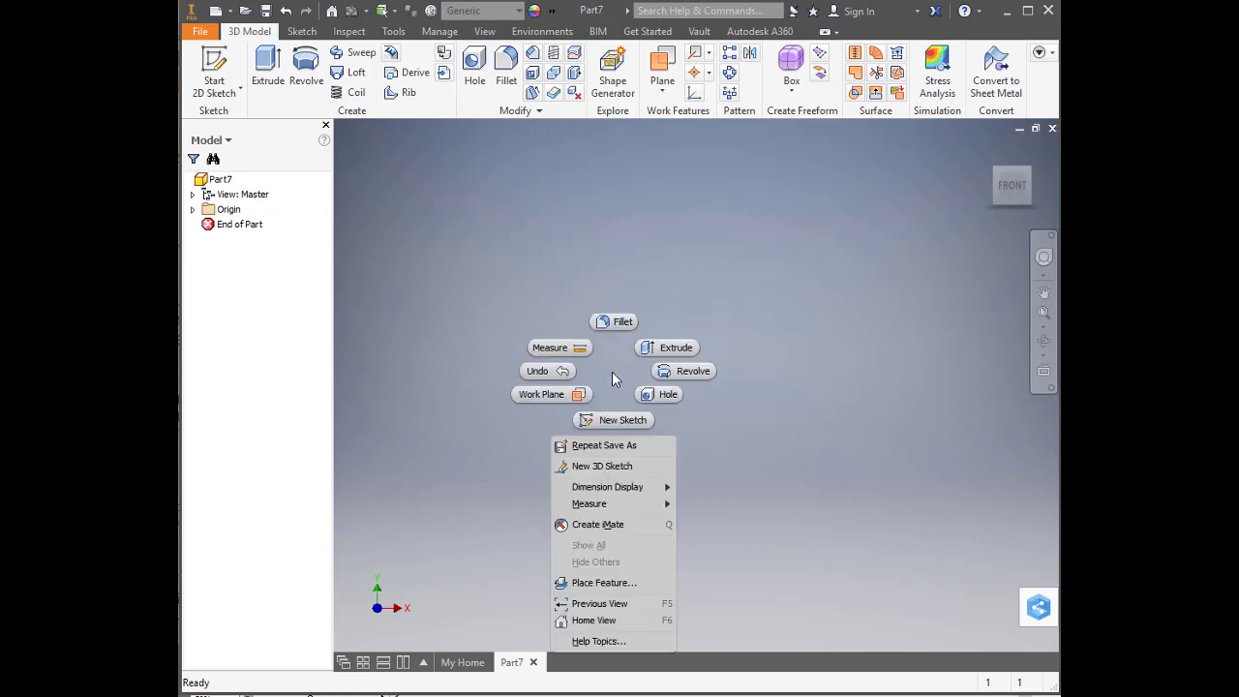
pyautogui.click(623, 420)
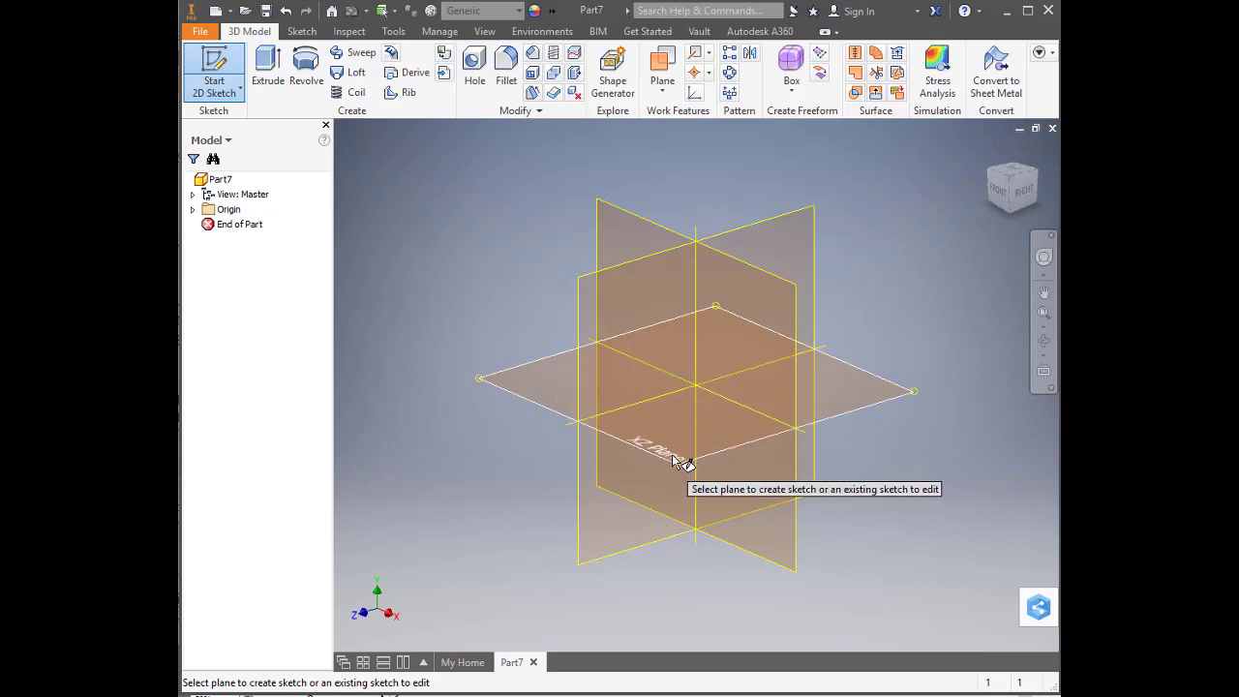
pyautogui.click(887, 396)
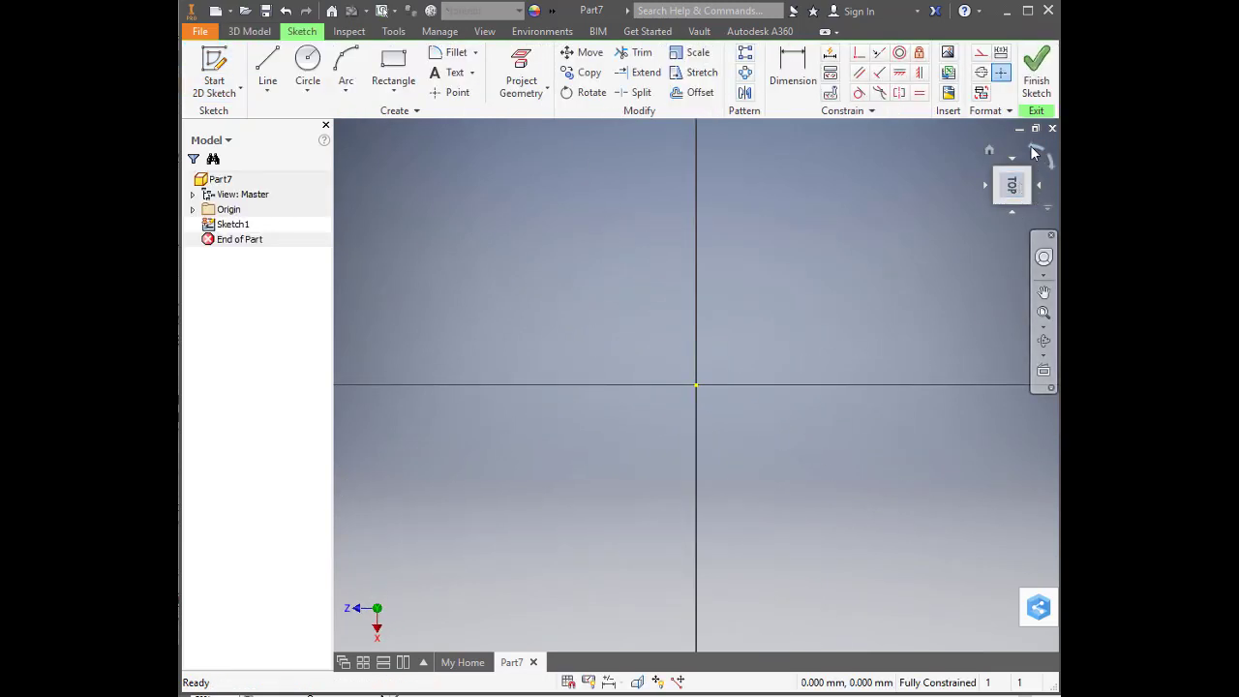
pyautogui.click(1033, 151)
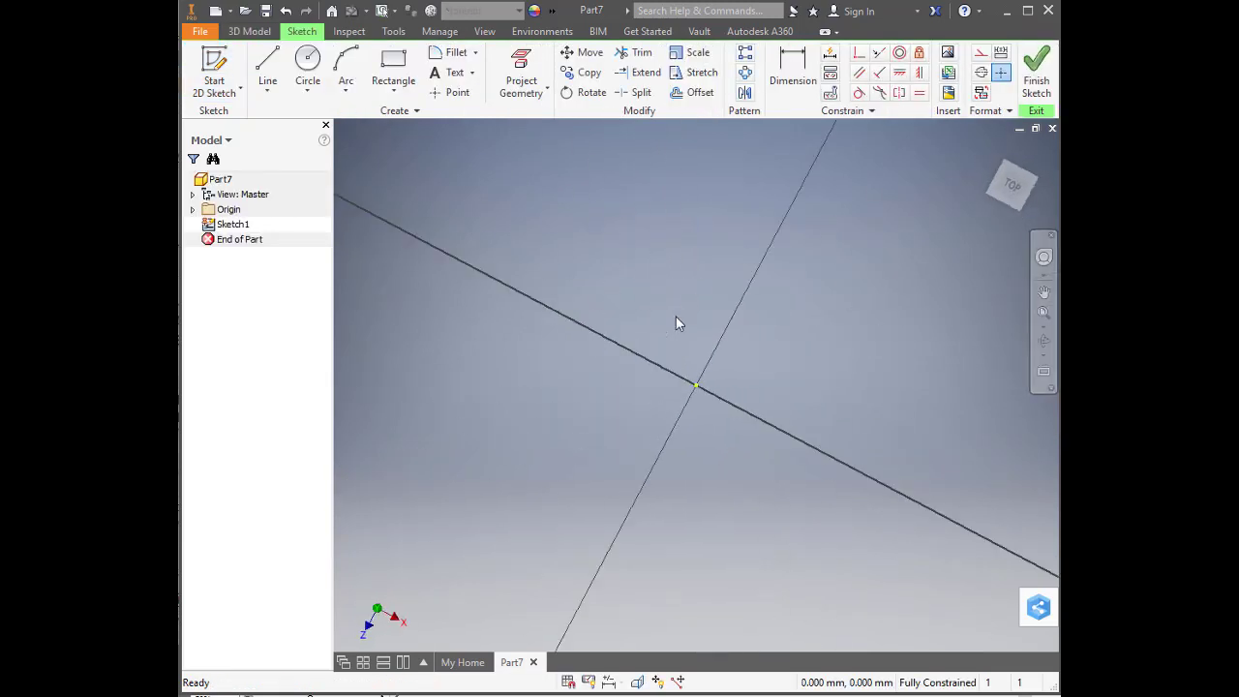
# Sketch a two-point rectangle from the origin, about 115 mm wide and 123 mm high, extending up along the axes
pyautogui.click(391, 70)
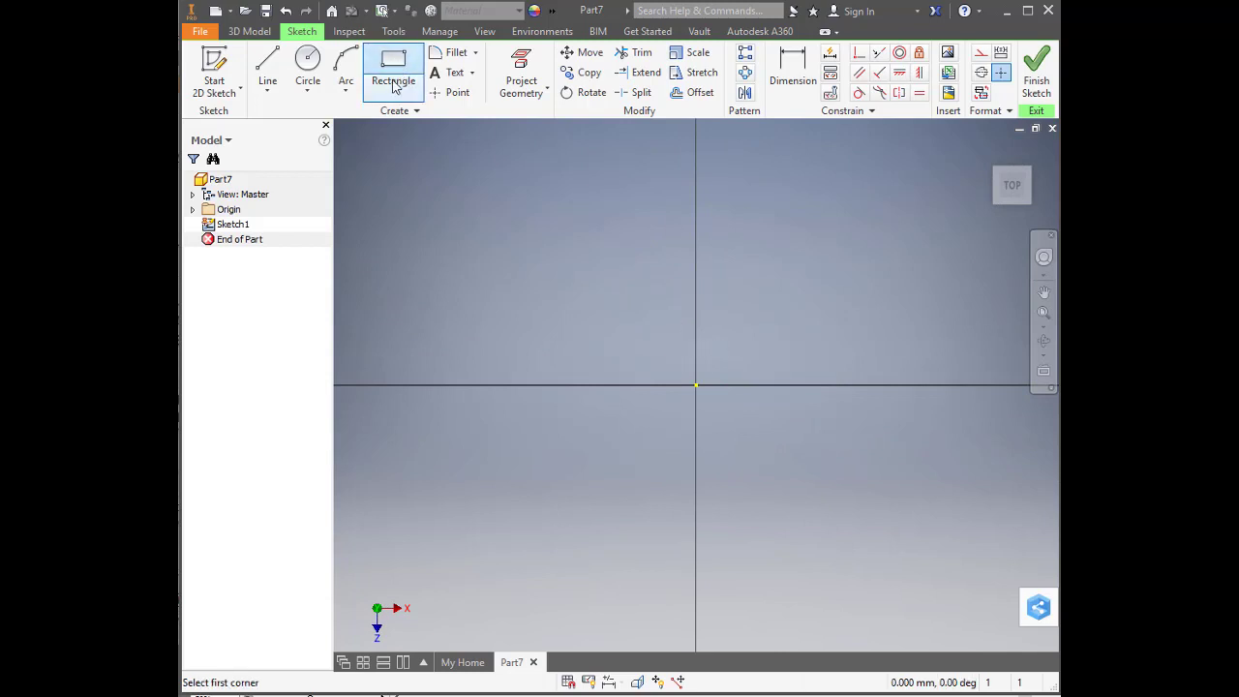
pyautogui.click(696, 385)
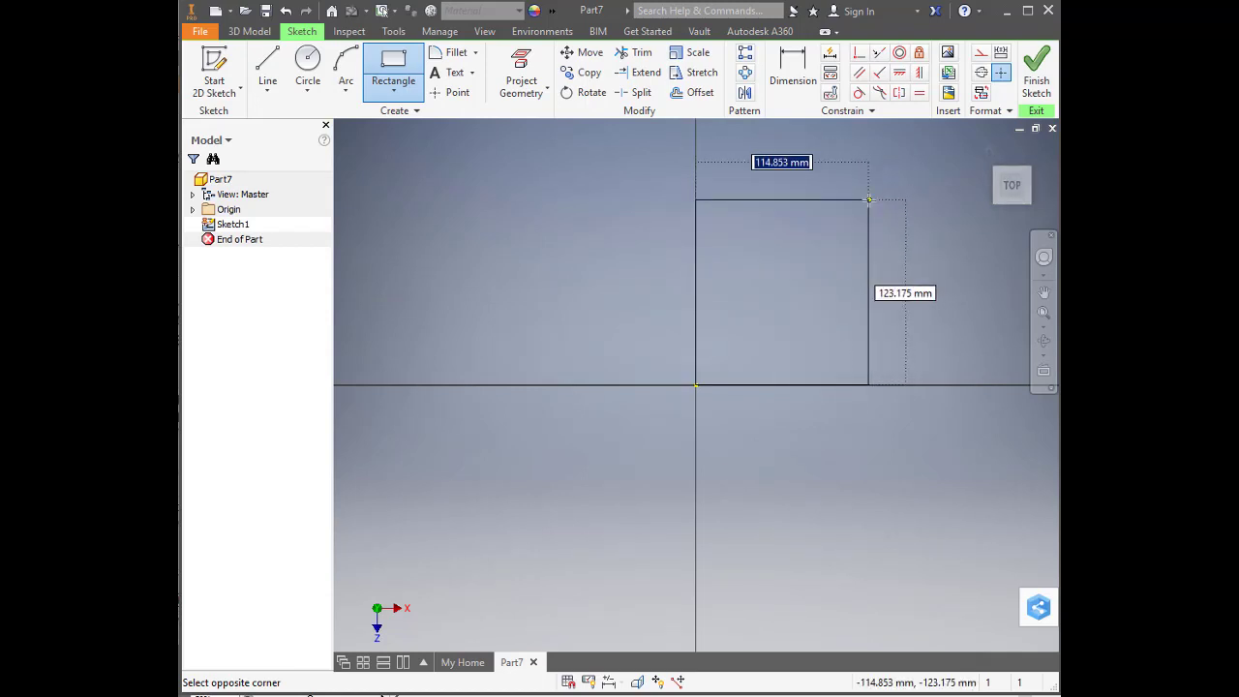
pyautogui.click(869, 200)
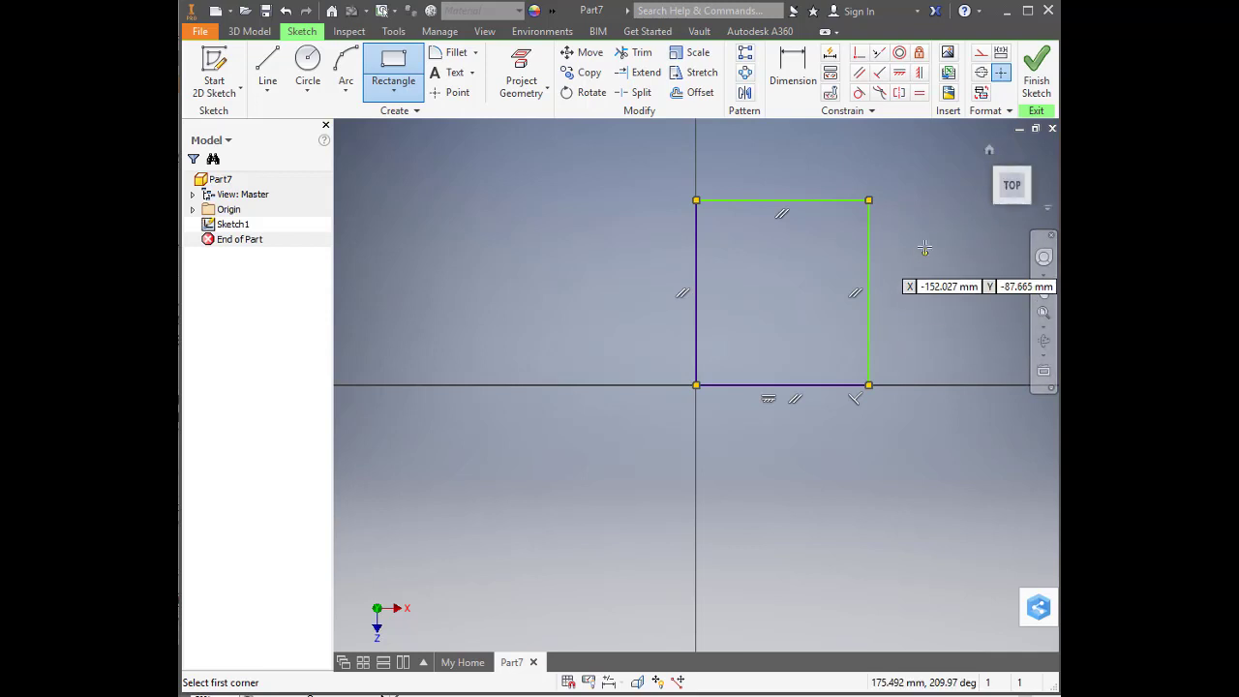
pyautogui.rightClick(618, 282)
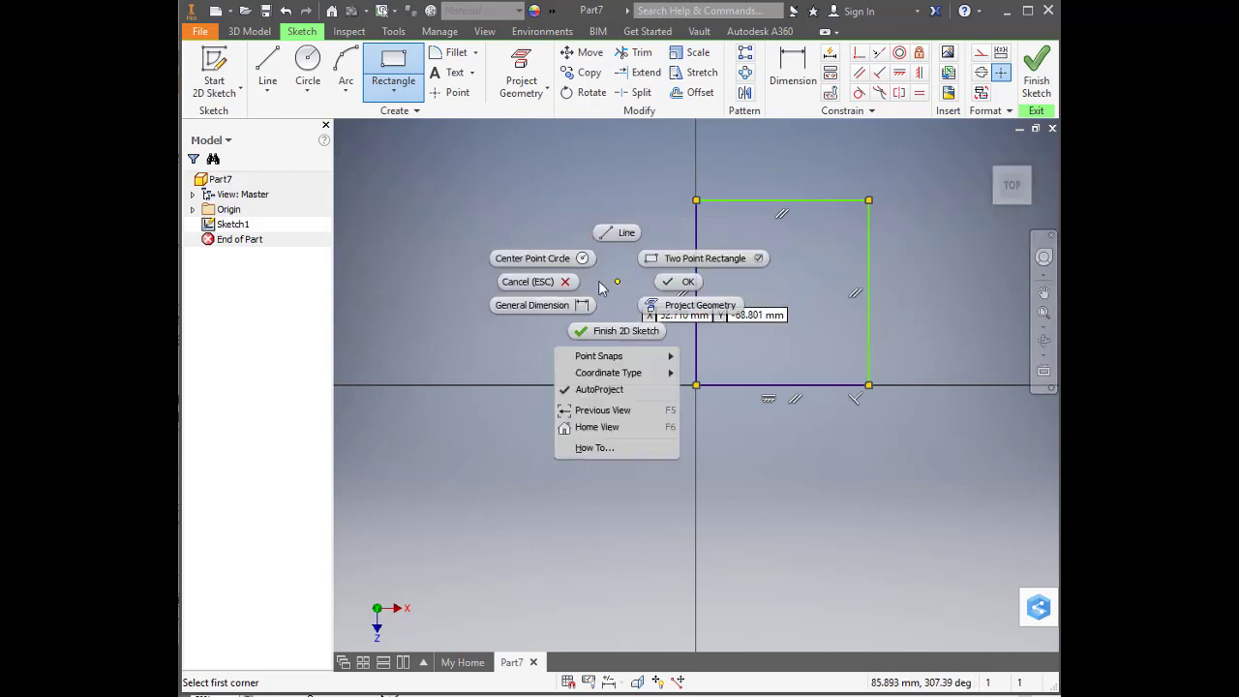
pyautogui.click(526, 280)
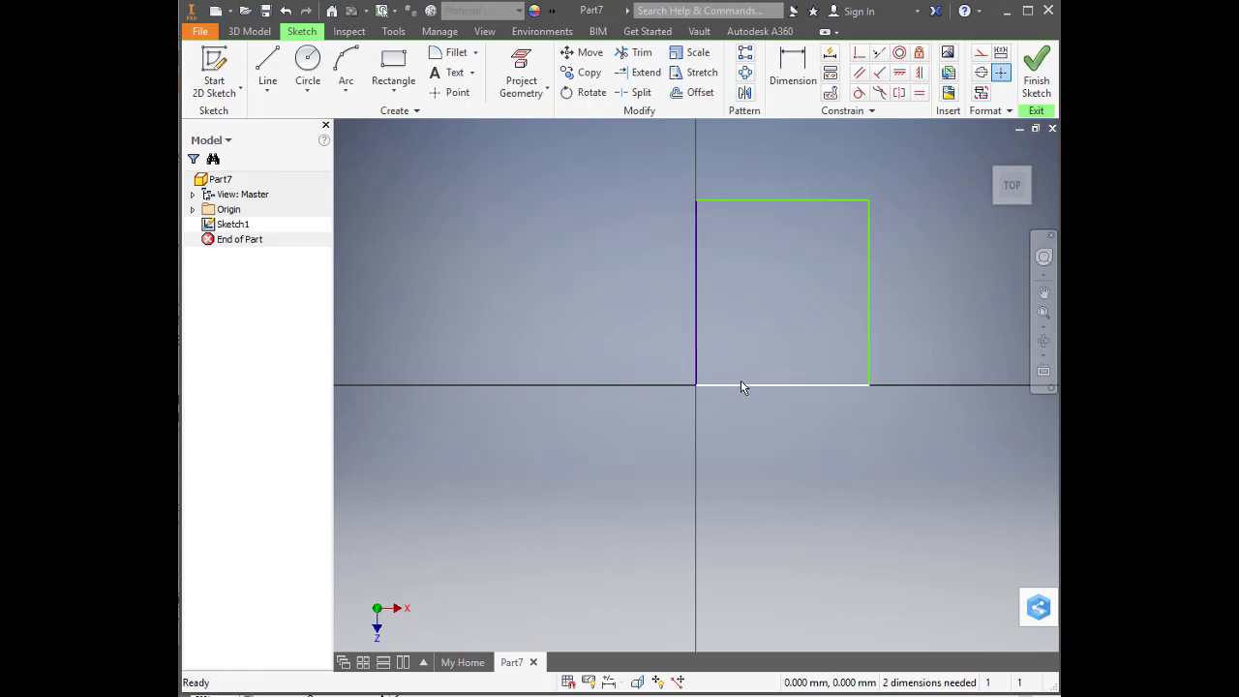
# Dimension the rectangle's upper horizontal edge and set its length to 100 mm
pyautogui.click(762, 202)
pyautogui.click(800, 58)
pyautogui.click(790, 61)
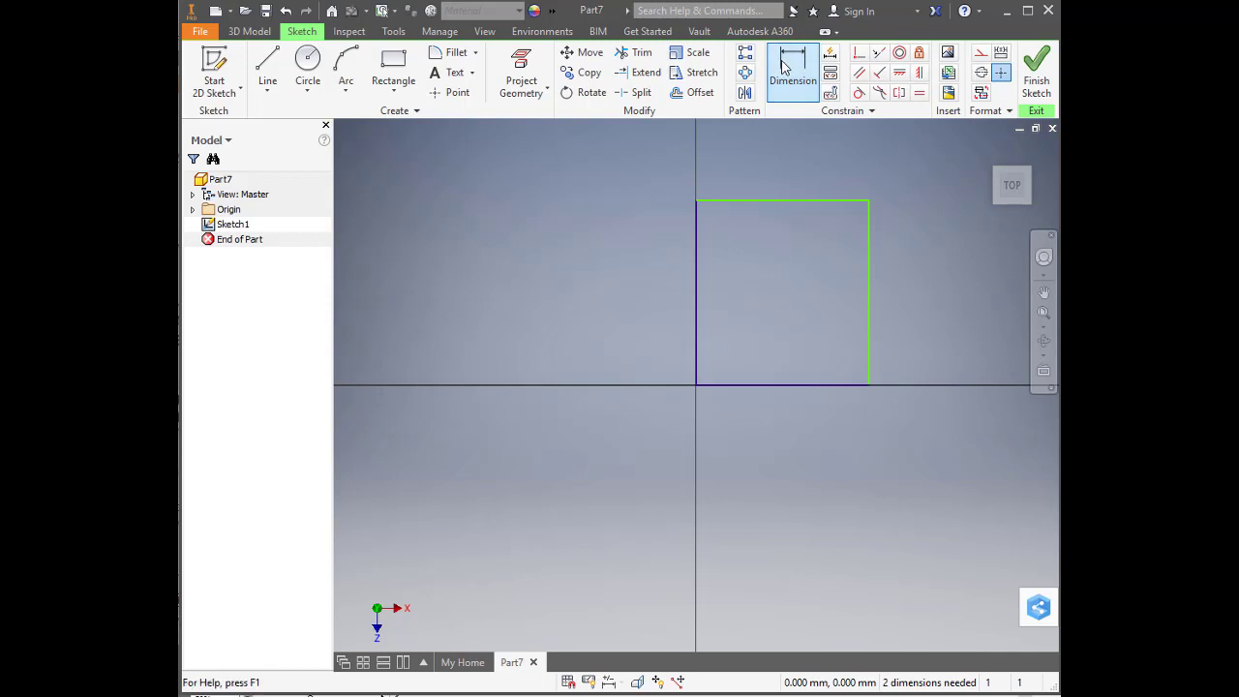
pyautogui.click(791, 64)
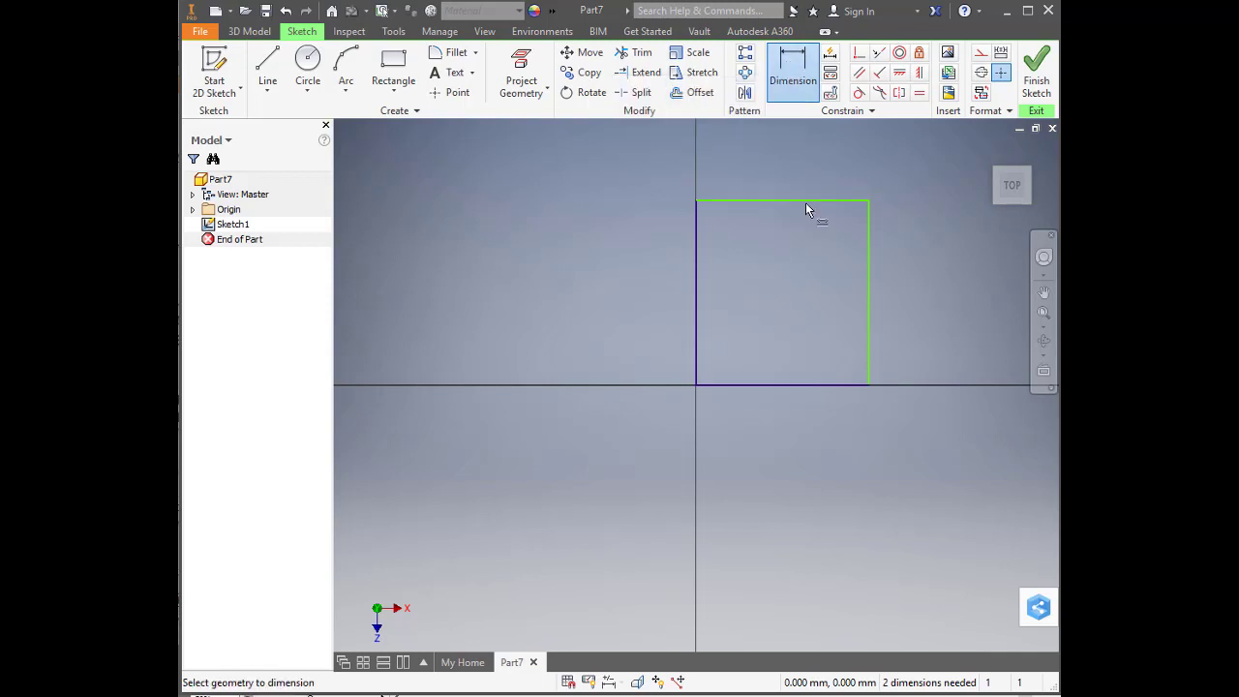
pyautogui.click(804, 200)
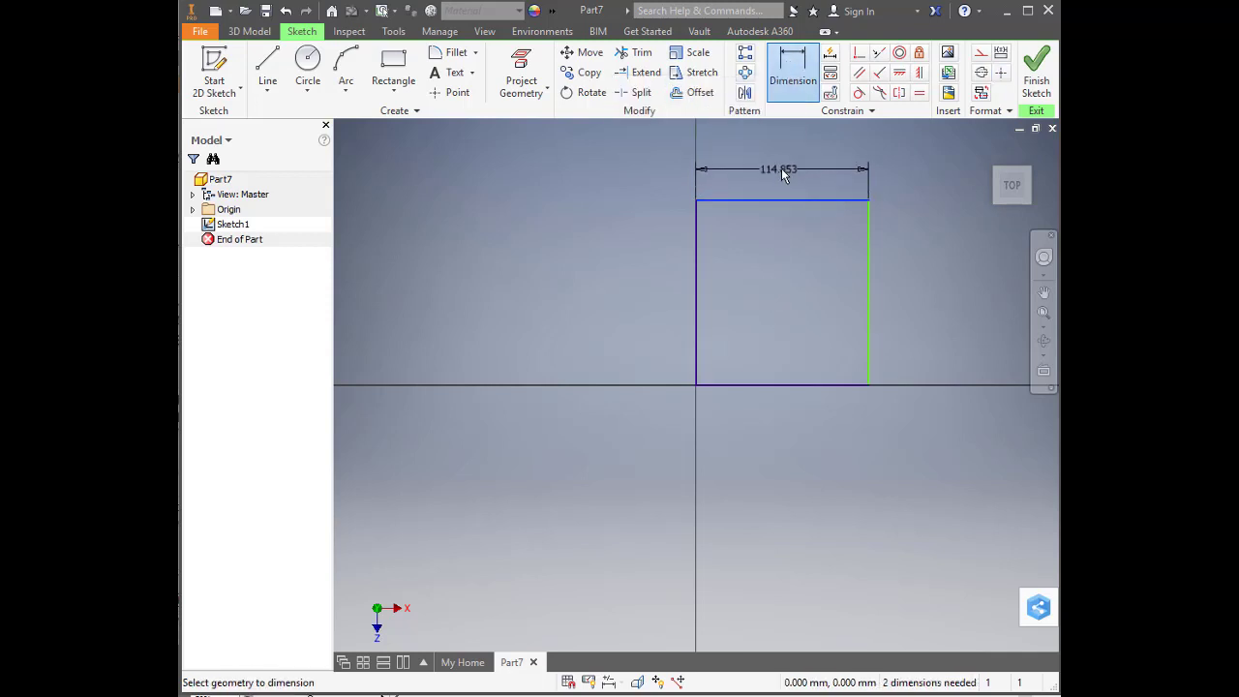
pyautogui.click(786, 168)
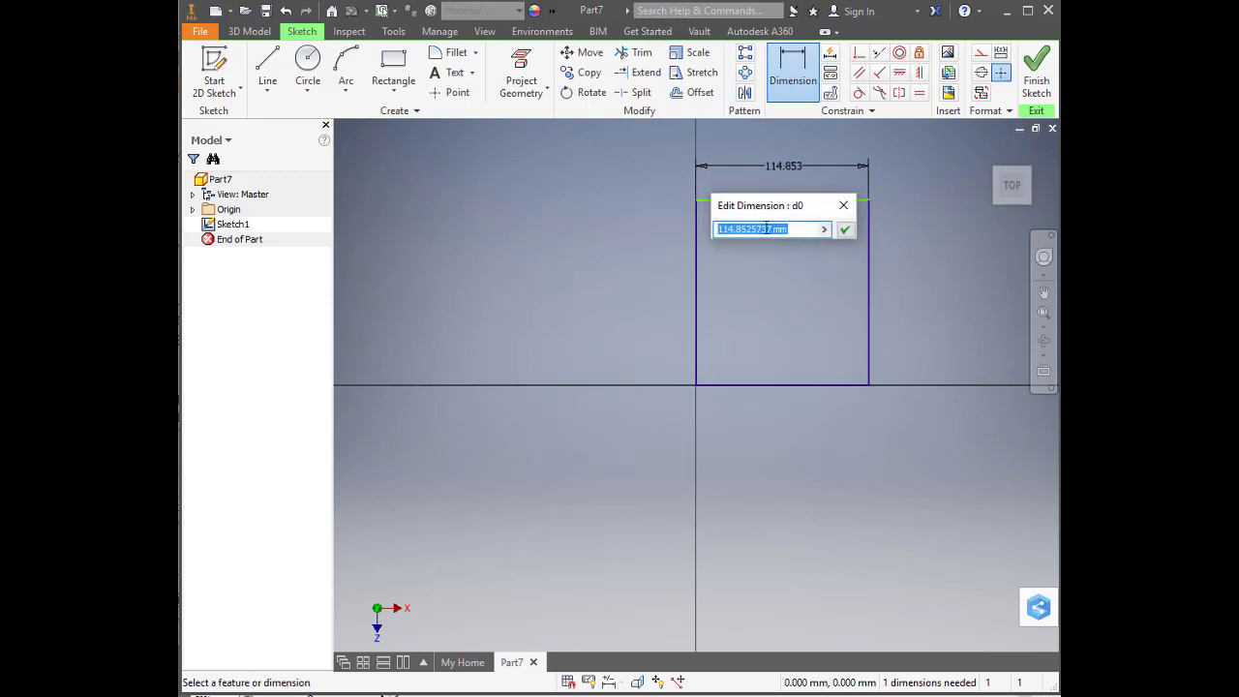
pyautogui.moveTo(772, 229); pyautogui.dragTo(711, 221)
pyautogui.write('100')
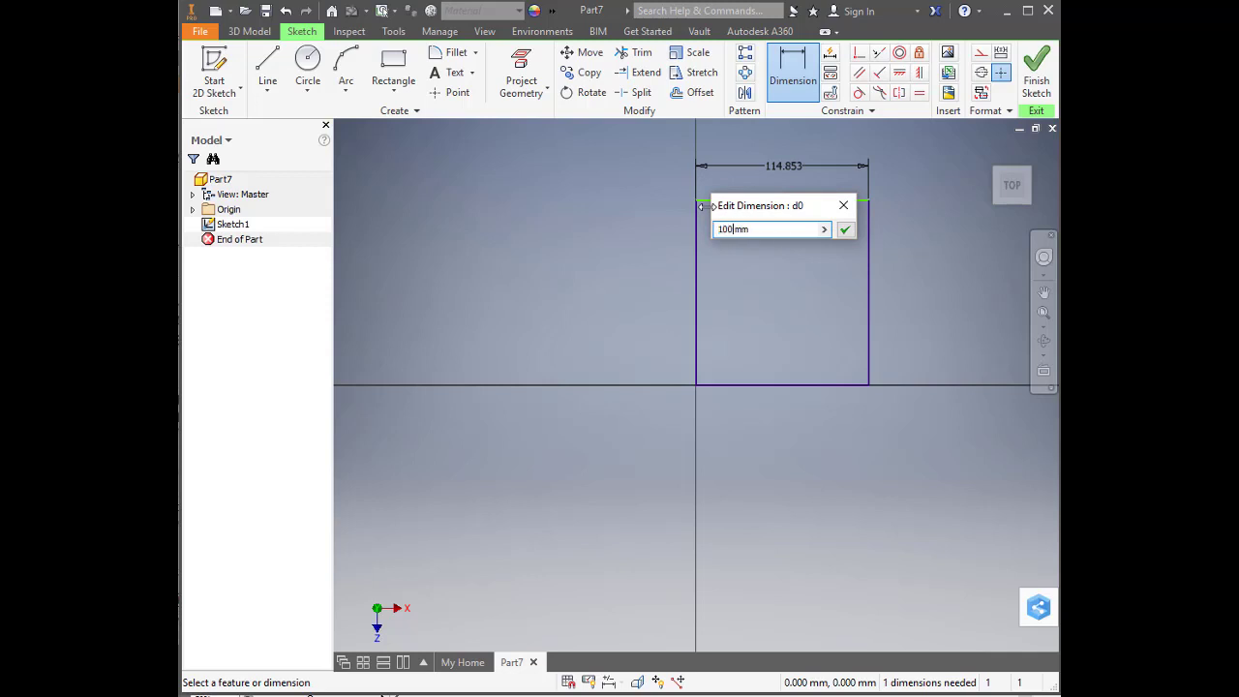
pyautogui.press('Return')
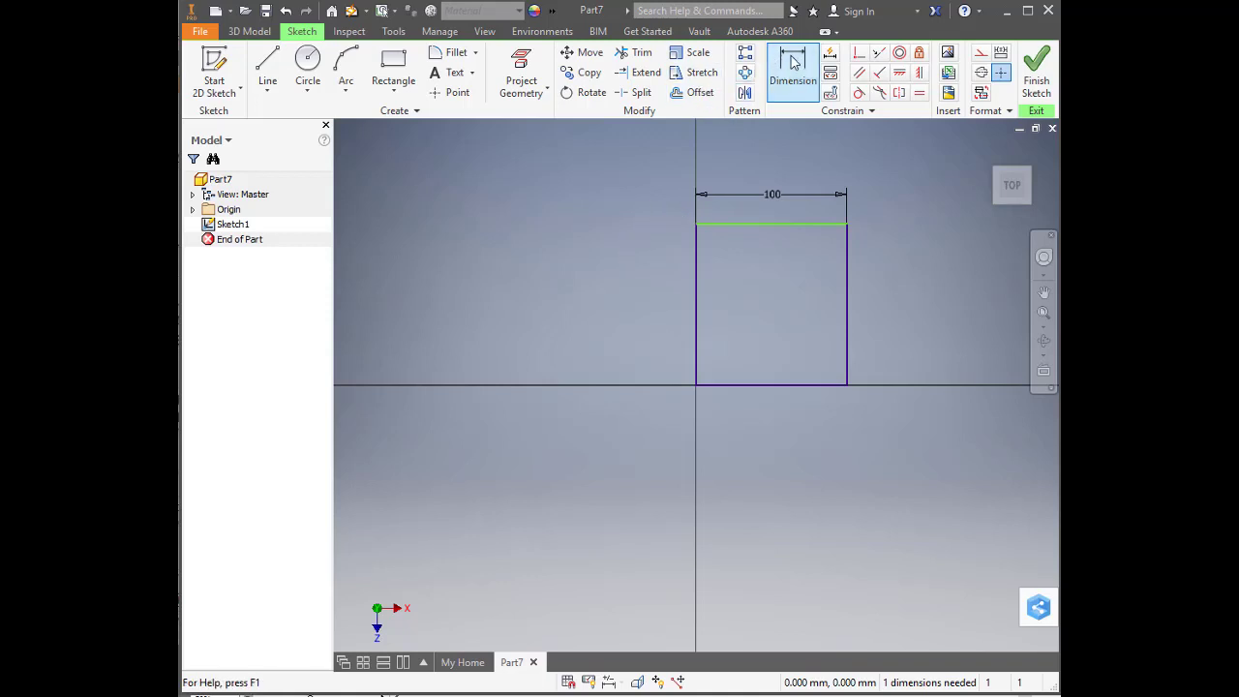
# Dimension the rectangle's vertical edge away from the origin and set its length to 100 mm
pyautogui.click(849, 303)
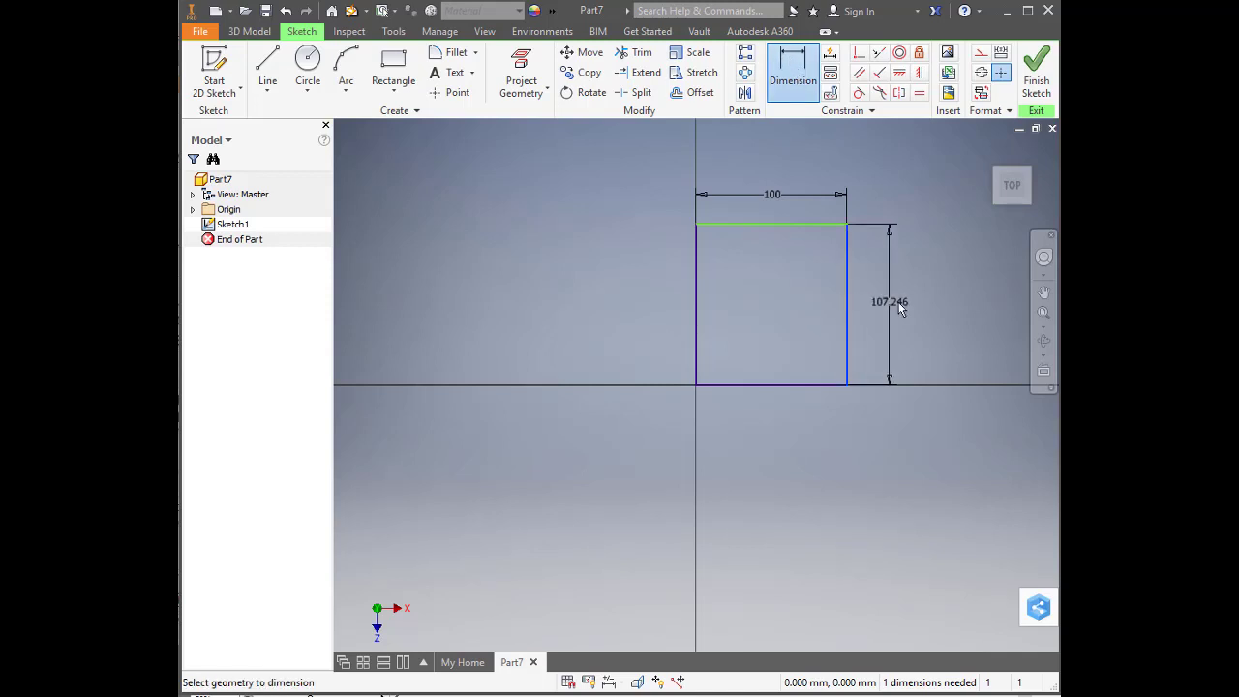
pyautogui.click(900, 301)
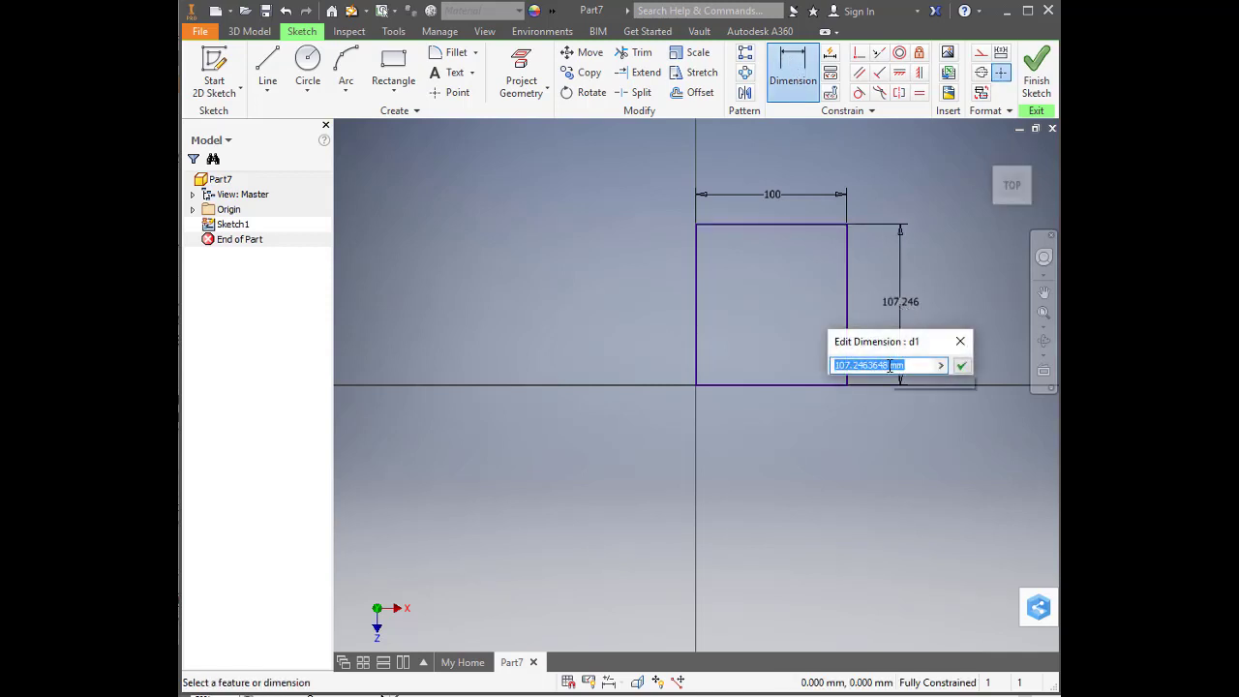
pyautogui.moveTo(889, 365); pyautogui.dragTo(805, 351)
pyautogui.write('100')
pyautogui.press('Return')
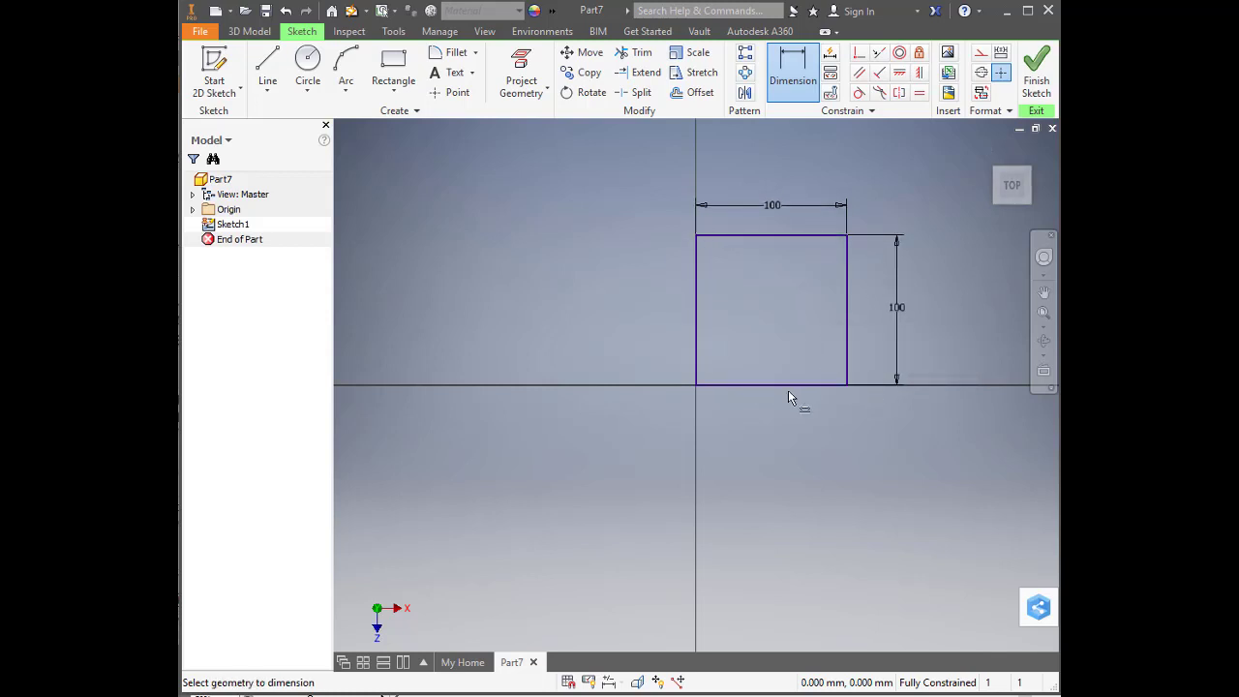
# Change the rectangle's vertical dimension to 150 mm
pyautogui.doubleClick(901, 307)
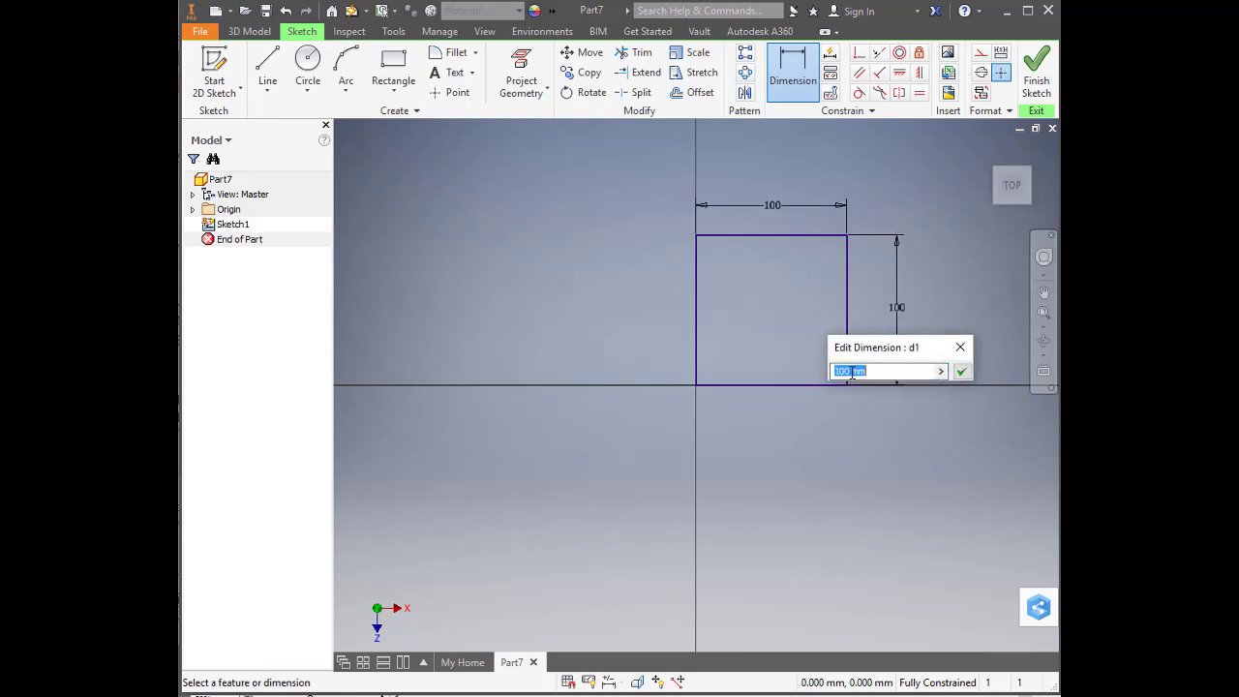
pyautogui.moveTo(852, 372); pyautogui.dragTo(796, 360)
pyautogui.write('150')
pyautogui.press('Return')
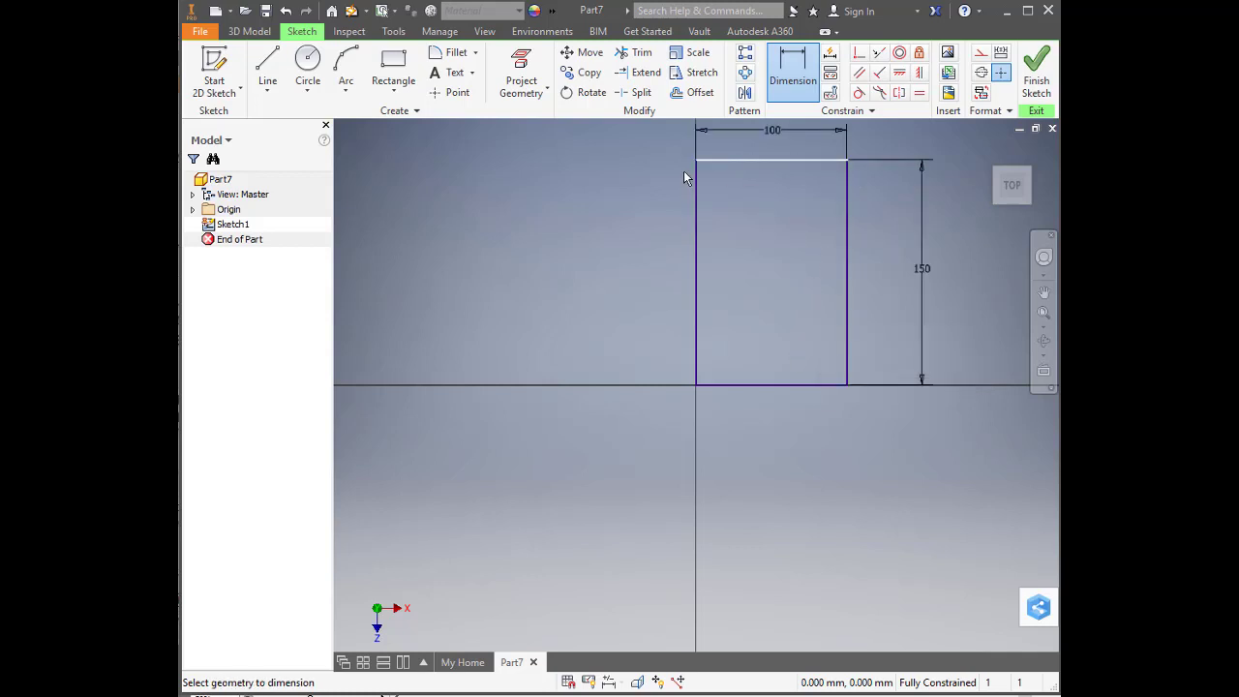
# Set the rectangle's vertical dimension back to 100 mm
pyautogui.doubleClick(918, 268)
pyautogui.doubleClick(866, 328)
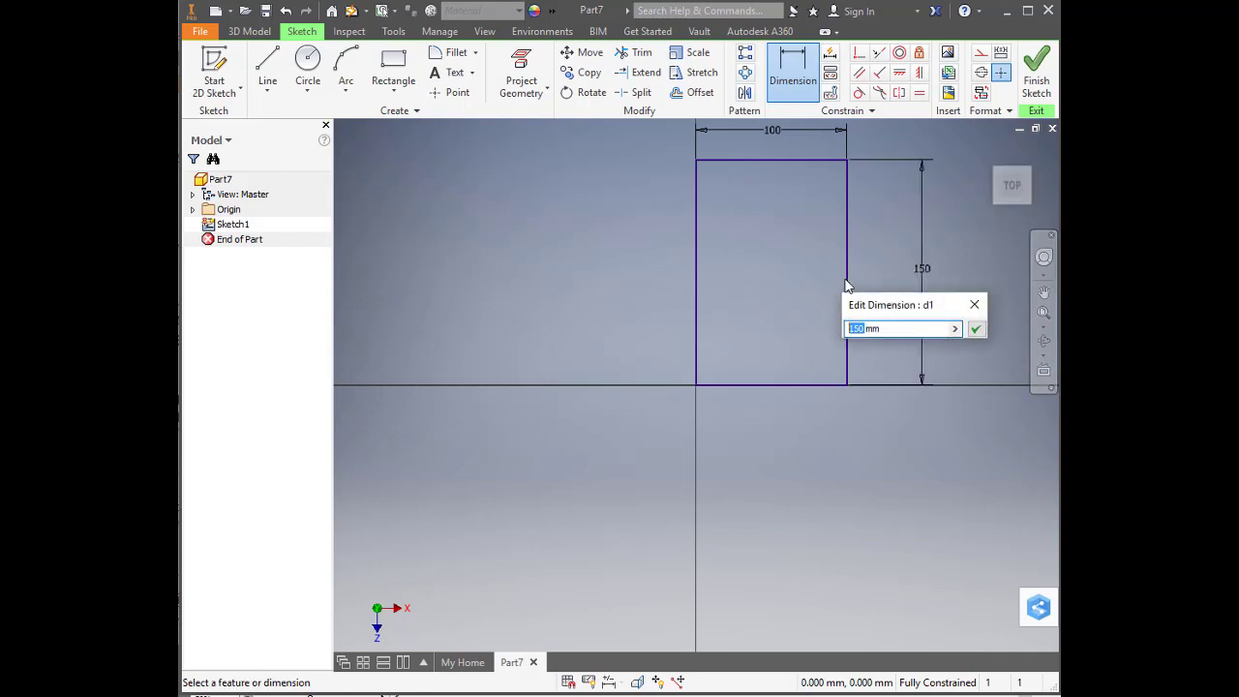
pyautogui.write('100')
pyautogui.press('Return')
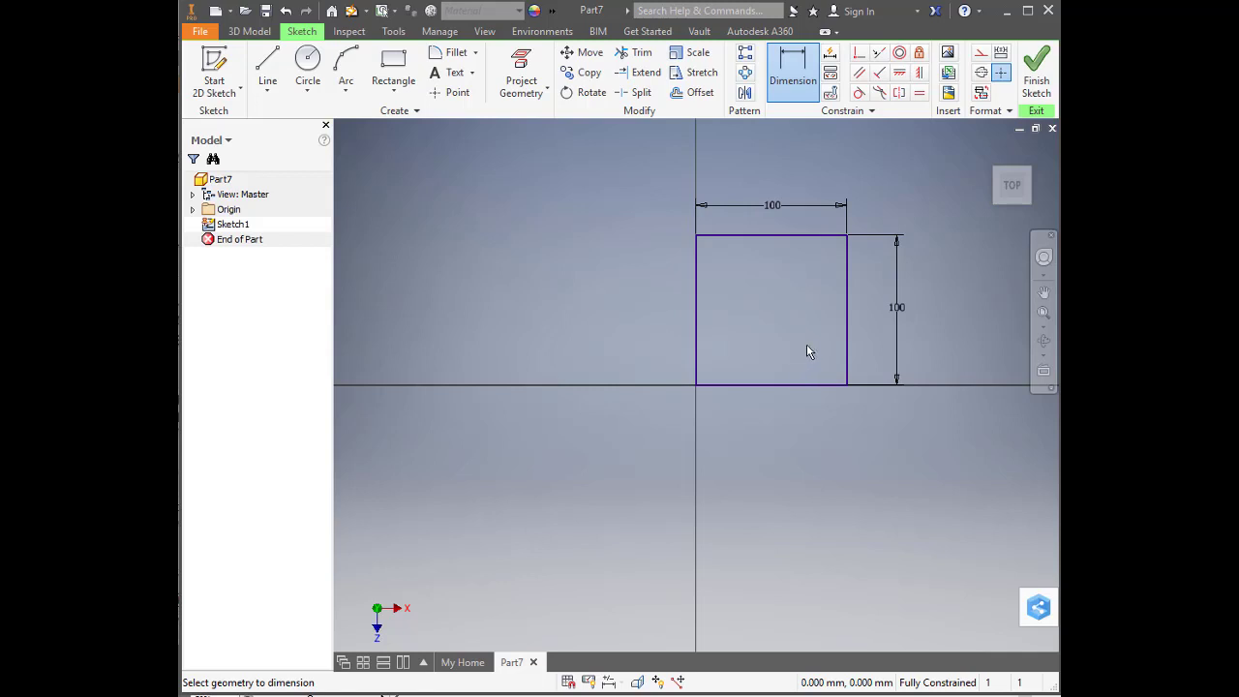
# Finish the 2D sketch of the square and return to part modeling
pyautogui.moveTo(808, 354); pyautogui.dragTo(735, 420, button='middle')
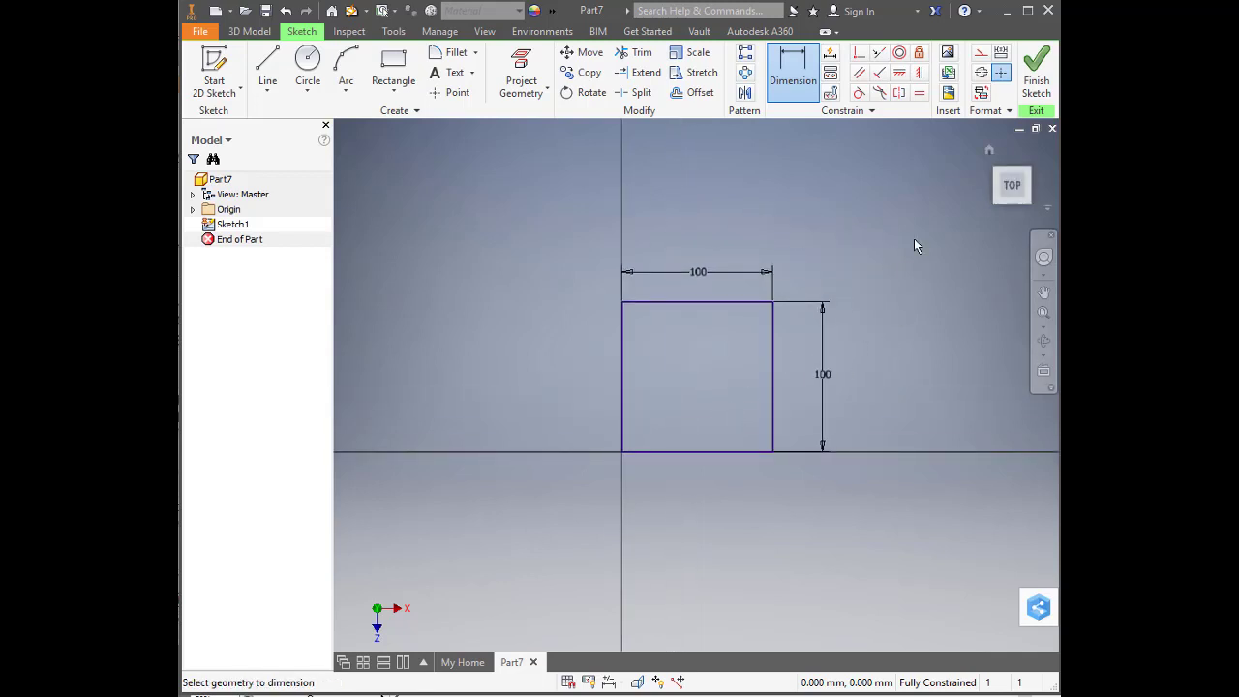
pyautogui.rightClick(865, 253)
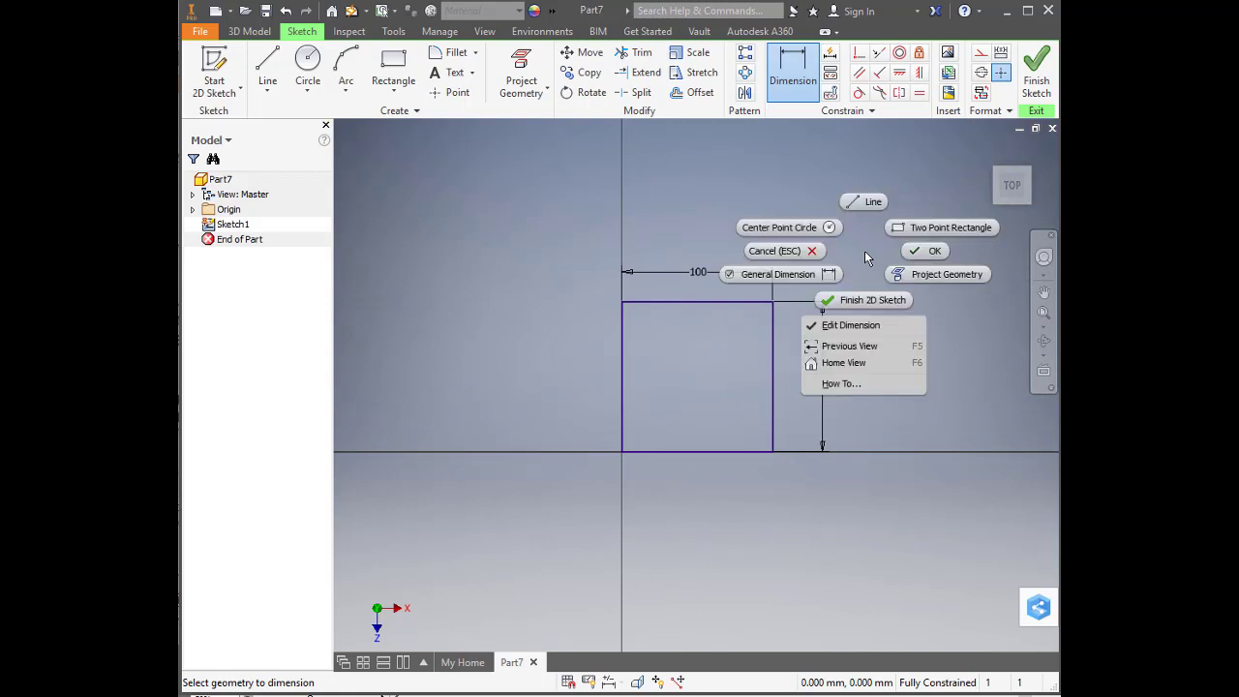
pyautogui.click(858, 301)
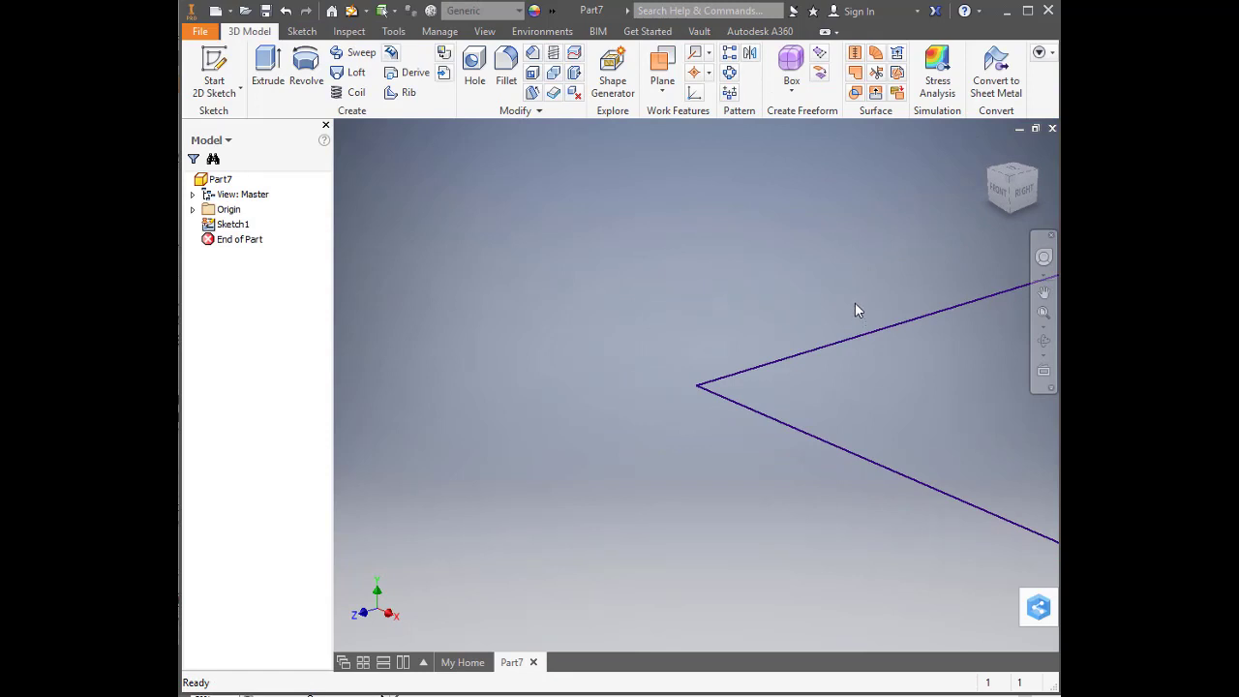
# Zoom, pan and orbit around the square sketch to examine it from different viewing directions
pyautogui.scroll(-5, 855, 310)
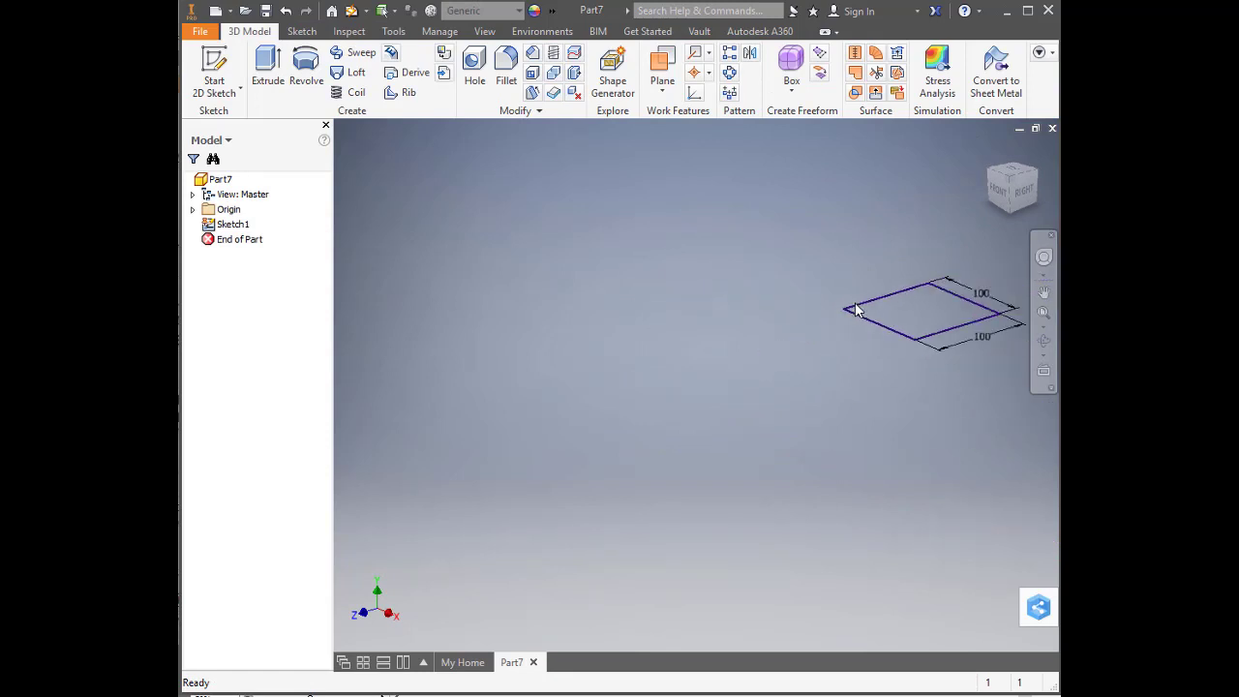
pyautogui.scroll(7, 855, 310)
pyautogui.scroll(-3, 855, 310)
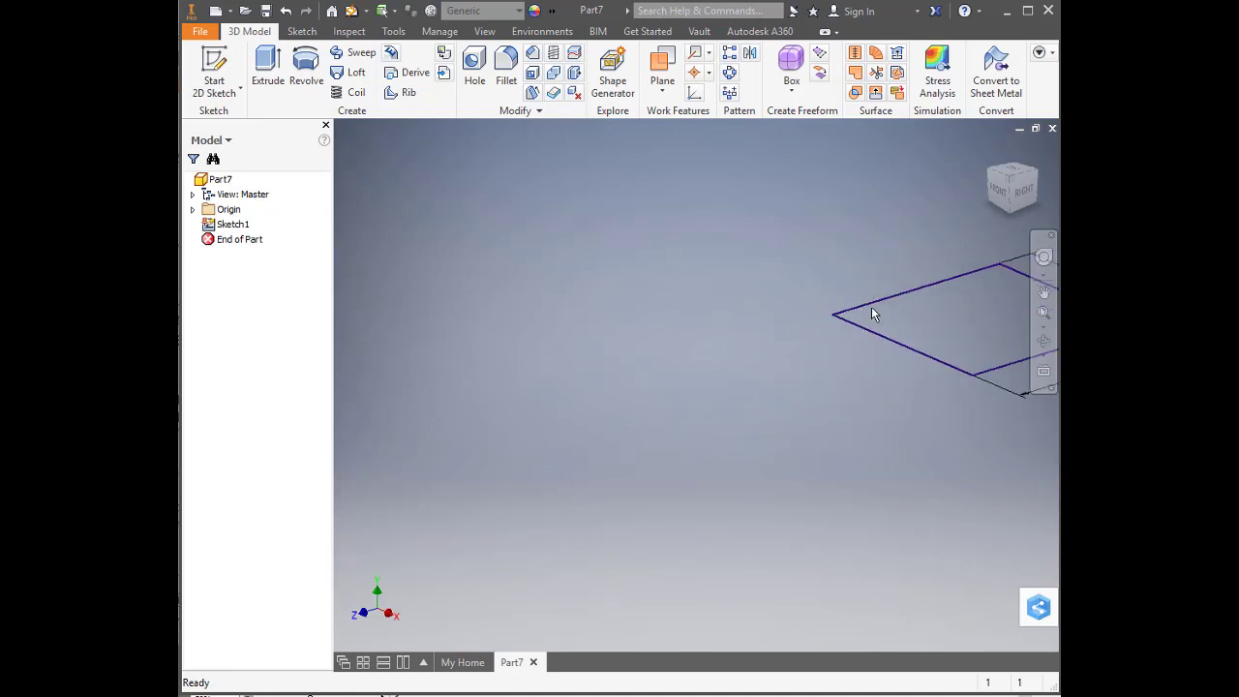
pyautogui.press('F2')
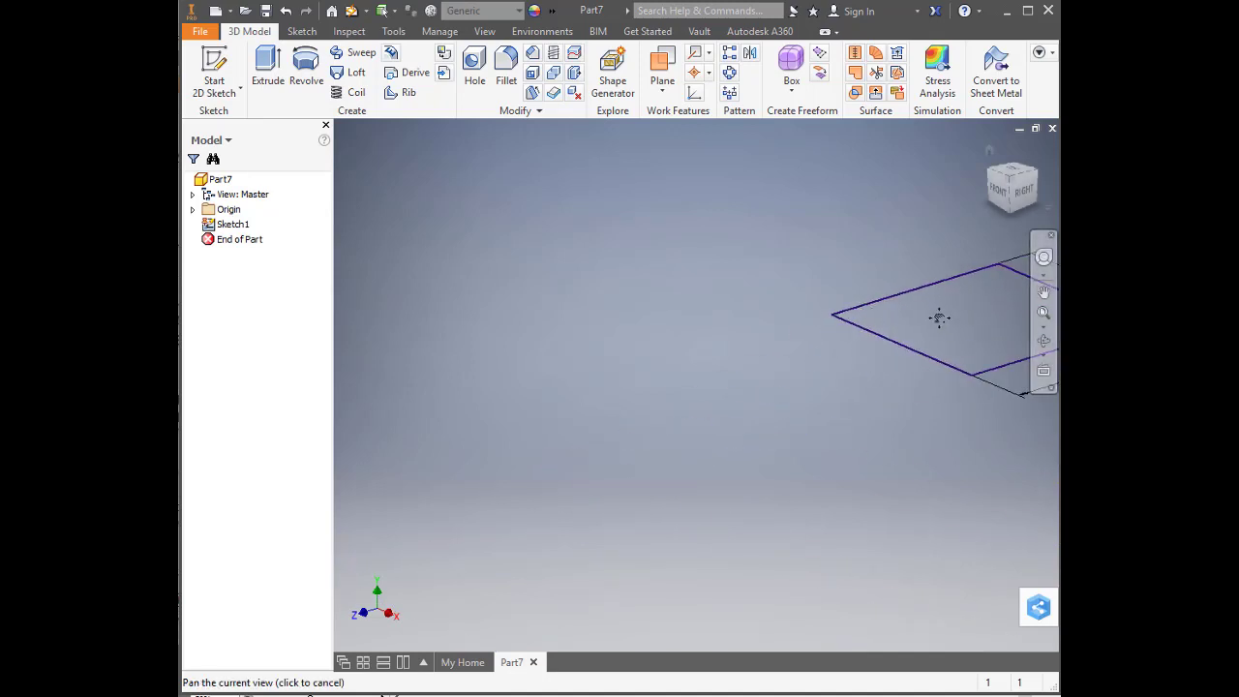
pyautogui.moveTo(939, 316)
pyautogui.mouseDown()
pyautogui.moveTo(586, 328)
pyautogui.moveTo(824, 338)
pyautogui.moveTo(636, 365)
pyautogui.mouseUp()
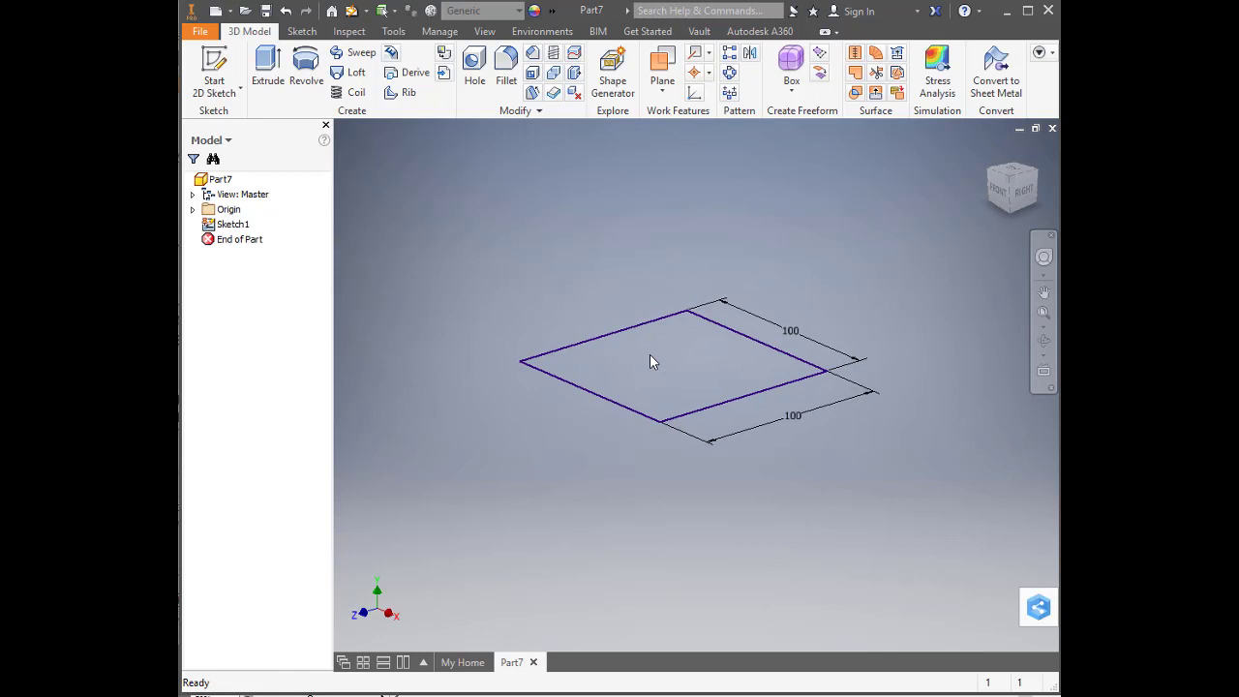
pyautogui.press('F4')
pyautogui.moveTo(650, 361)
pyautogui.mouseDown()
pyautogui.moveTo(665, 360)
pyautogui.moveTo(672, 394)
pyautogui.moveTo(641, 381)
pyautogui.moveTo(652, 343)
pyautogui.moveTo(736, 355)
pyautogui.moveTo(642, 355)
pyautogui.moveTo(661, 378)
pyautogui.moveTo(667, 359)
pyautogui.moveTo(666, 371)
pyautogui.mouseUp()
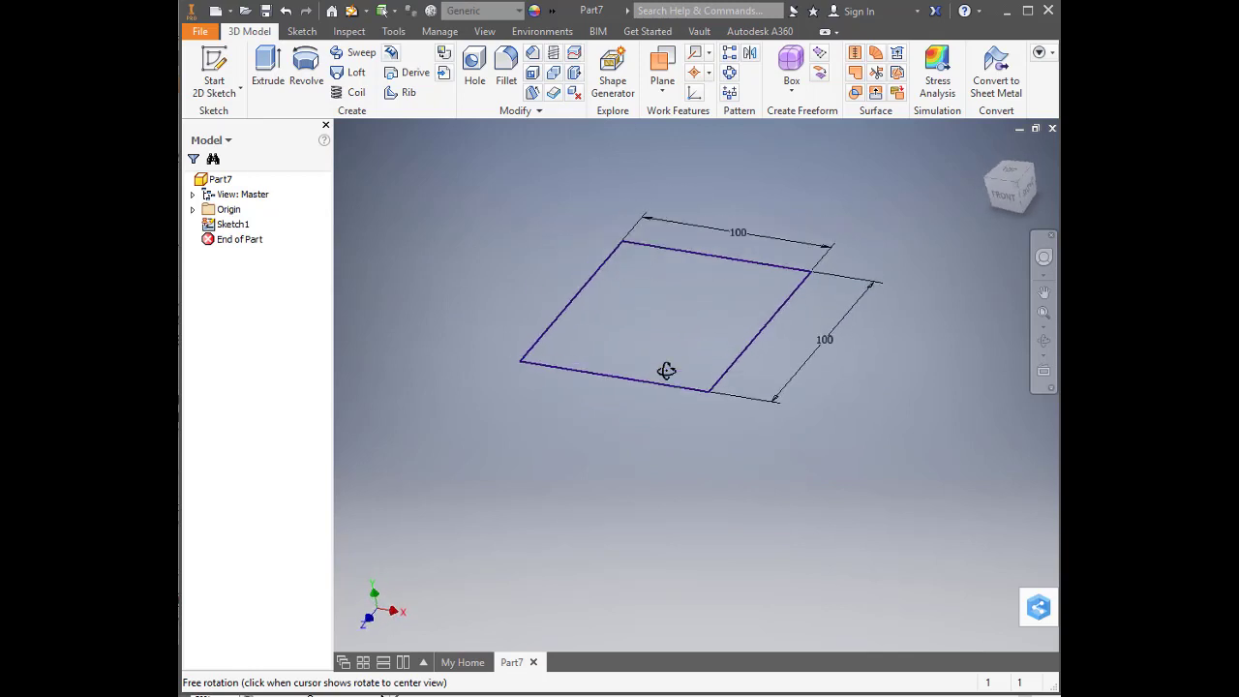
pyautogui.moveTo(1027, 193)
pyautogui.mouseDown()
pyautogui.moveTo(1014, 160)
pyautogui.moveTo(1031, 190)
pyautogui.moveTo(1006, 205)
pyautogui.moveTo(1004, 175)
pyautogui.moveTo(1027, 188)
pyautogui.moveTo(997, 193)
pyautogui.mouseUp()
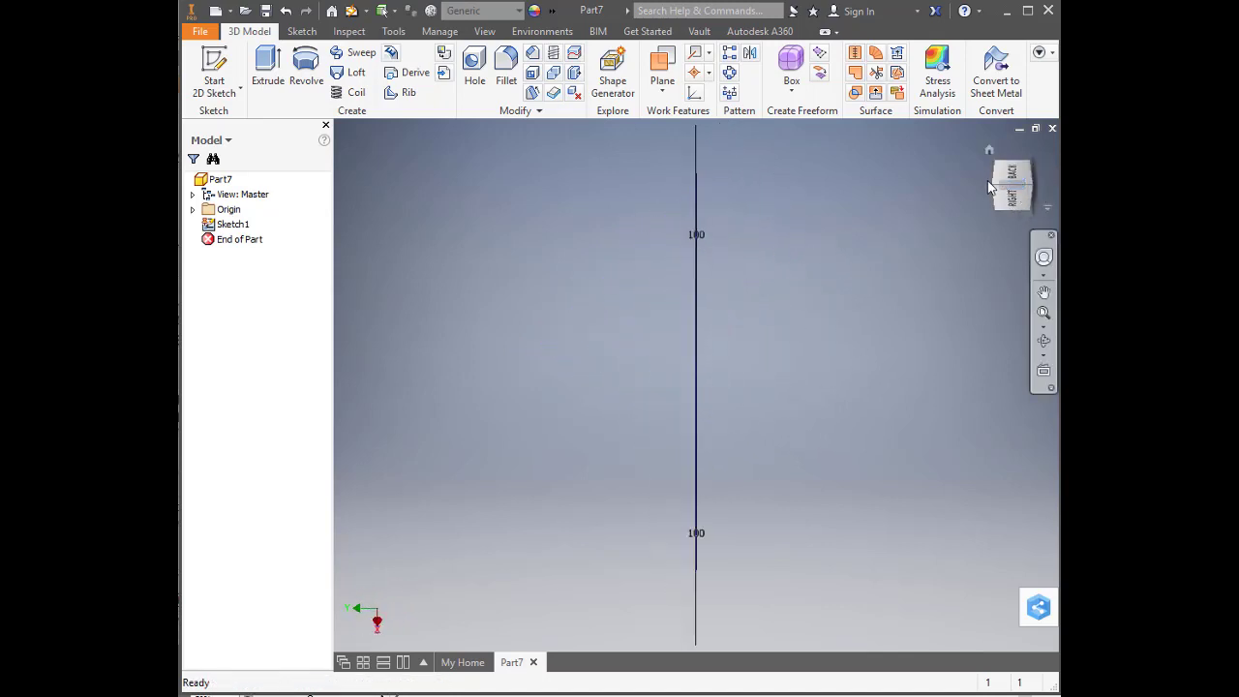
# Extrude the square sketch profile by a distance of 100 mm to form a solid cube
pyautogui.click(995, 186)
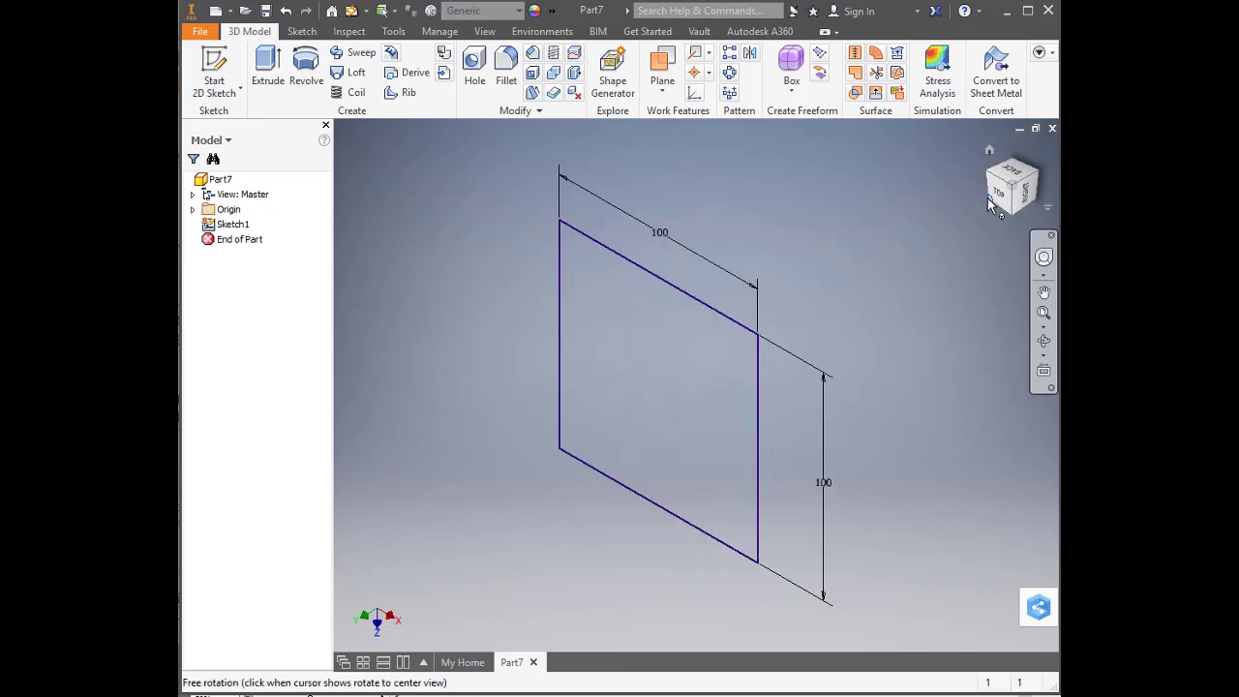
pyautogui.click(988, 198)
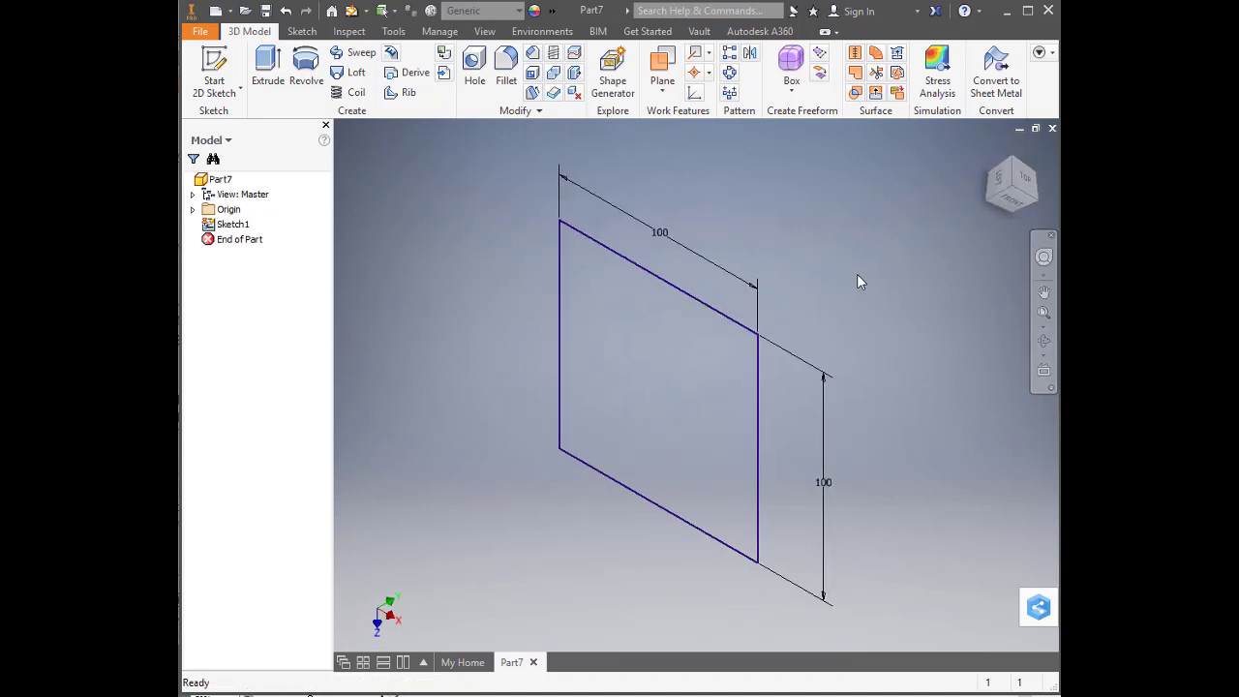
pyautogui.moveTo(837, 283)
pyautogui.keyDown('shift'); pyautogui.mouseDown(button='middle')
pyautogui.moveTo(882, 241)
pyautogui.moveTo(696, 270)
pyautogui.moveTo(793, 246)
pyautogui.mouseUp(button='middle'); pyautogui.keyUp('shift')
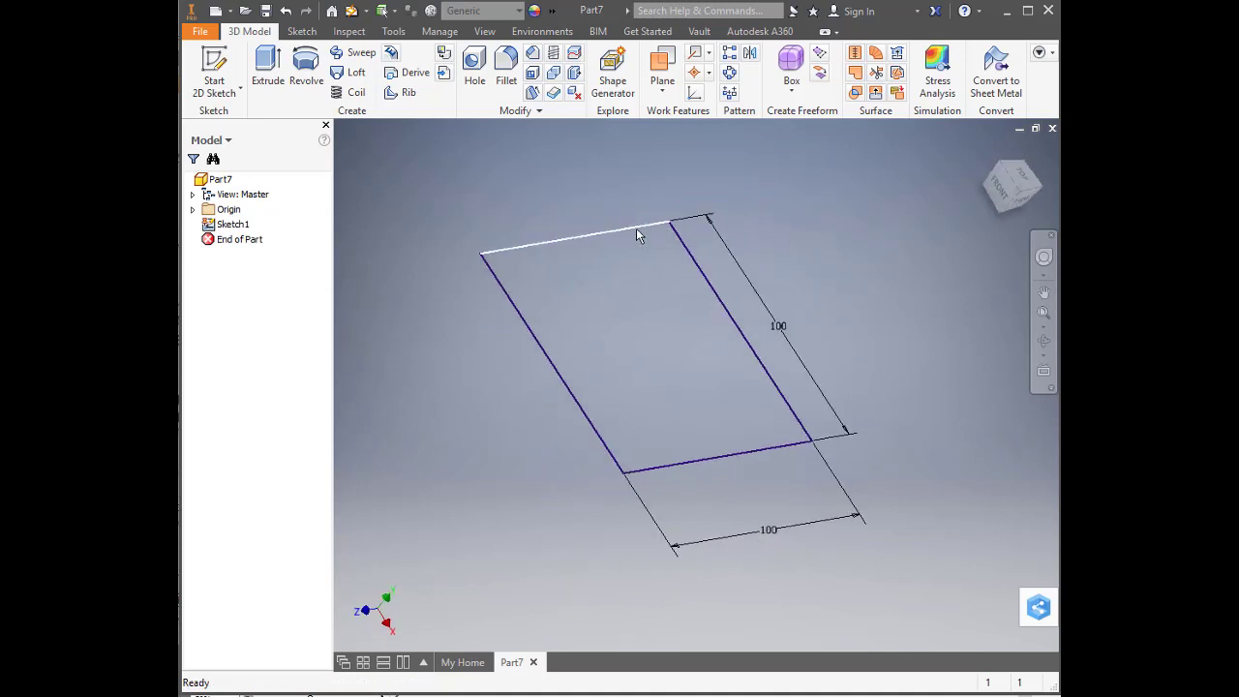
pyautogui.rightClick(840, 292)
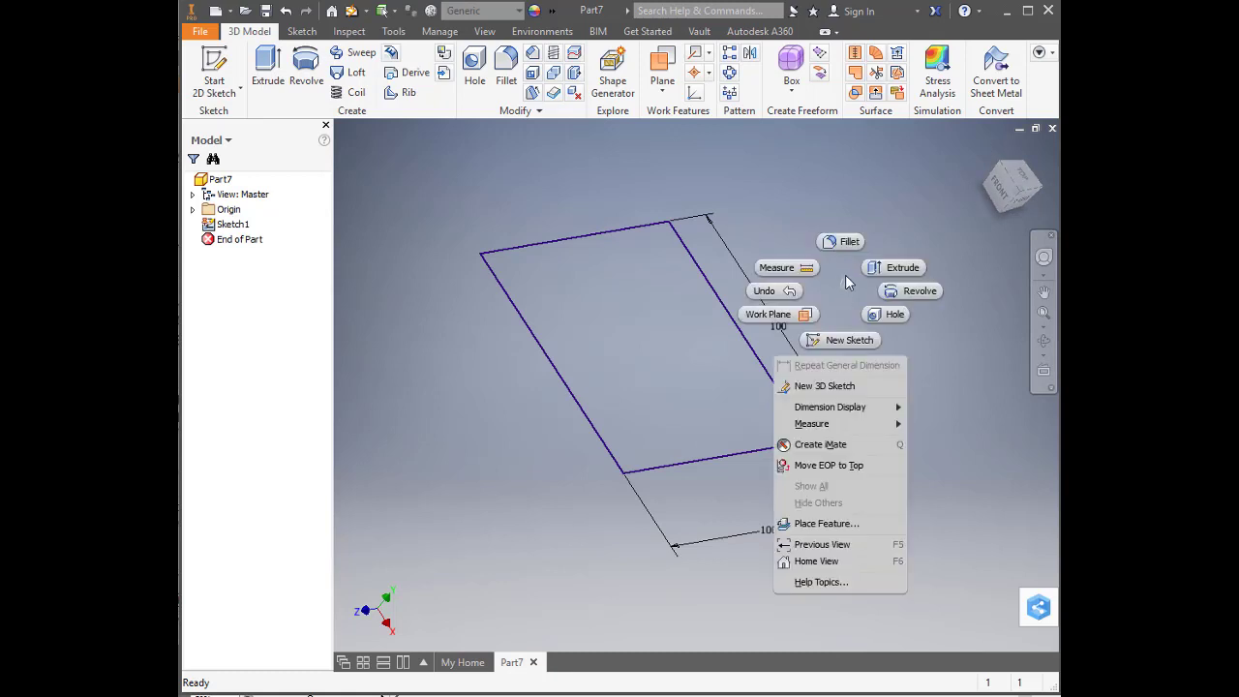
pyautogui.click(899, 269)
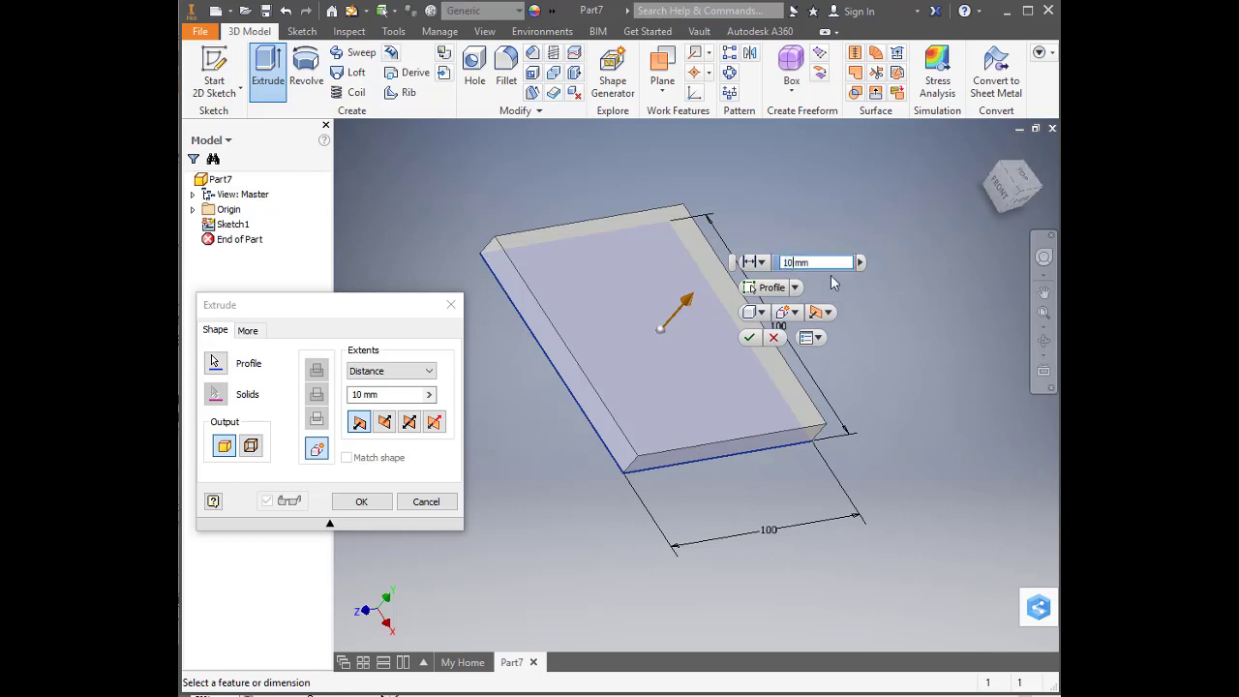
pyautogui.click(791, 263)
pyautogui.write('0')
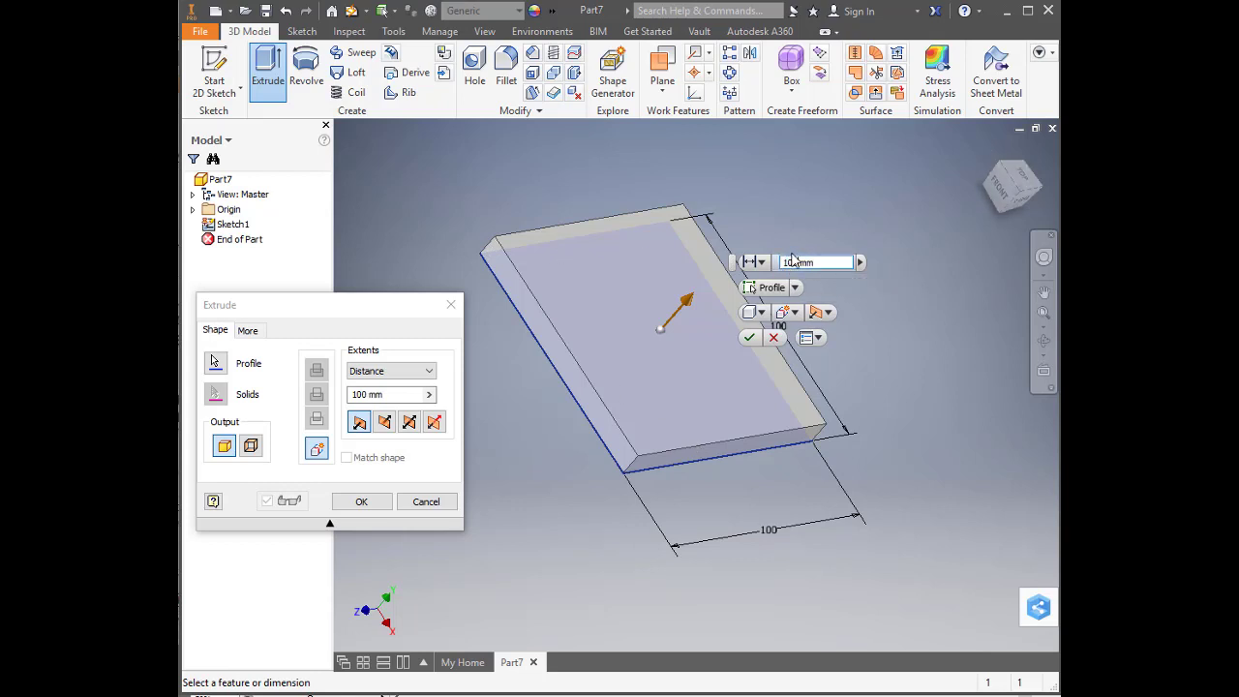
pyautogui.click(750, 338)
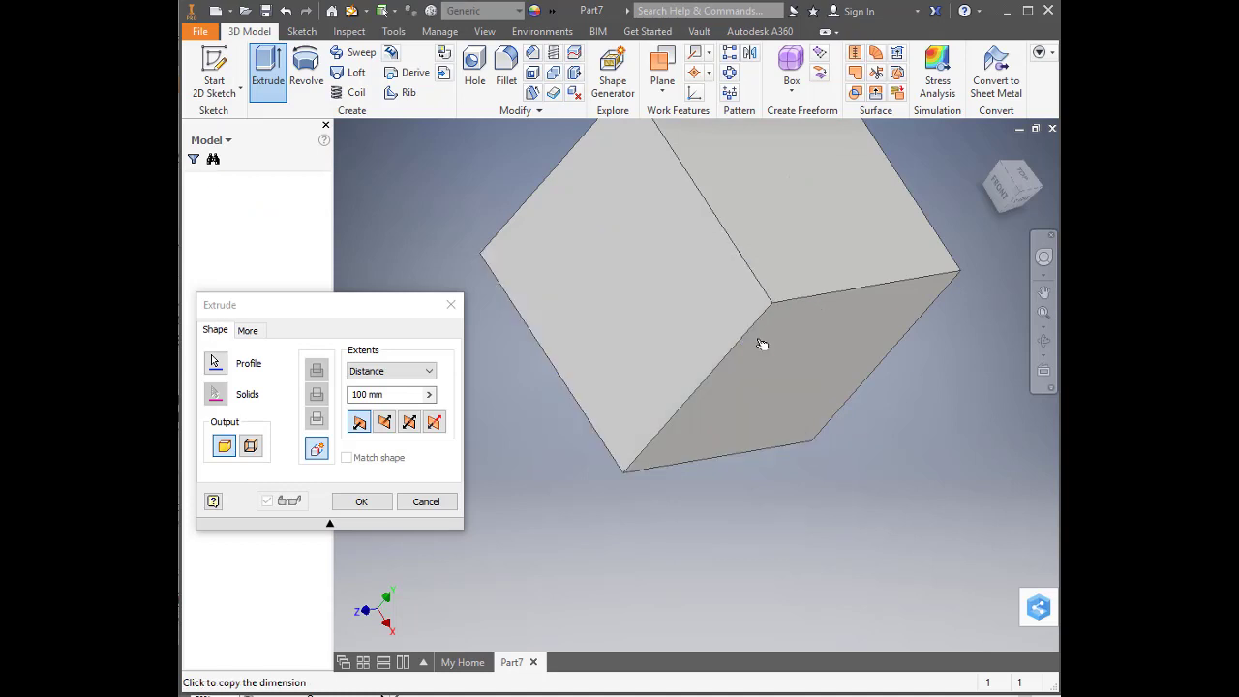
# Orbit and zoom around the cube to examine it upright with its top, left and front faces in view
pyautogui.scroll(-2, 742, 500)
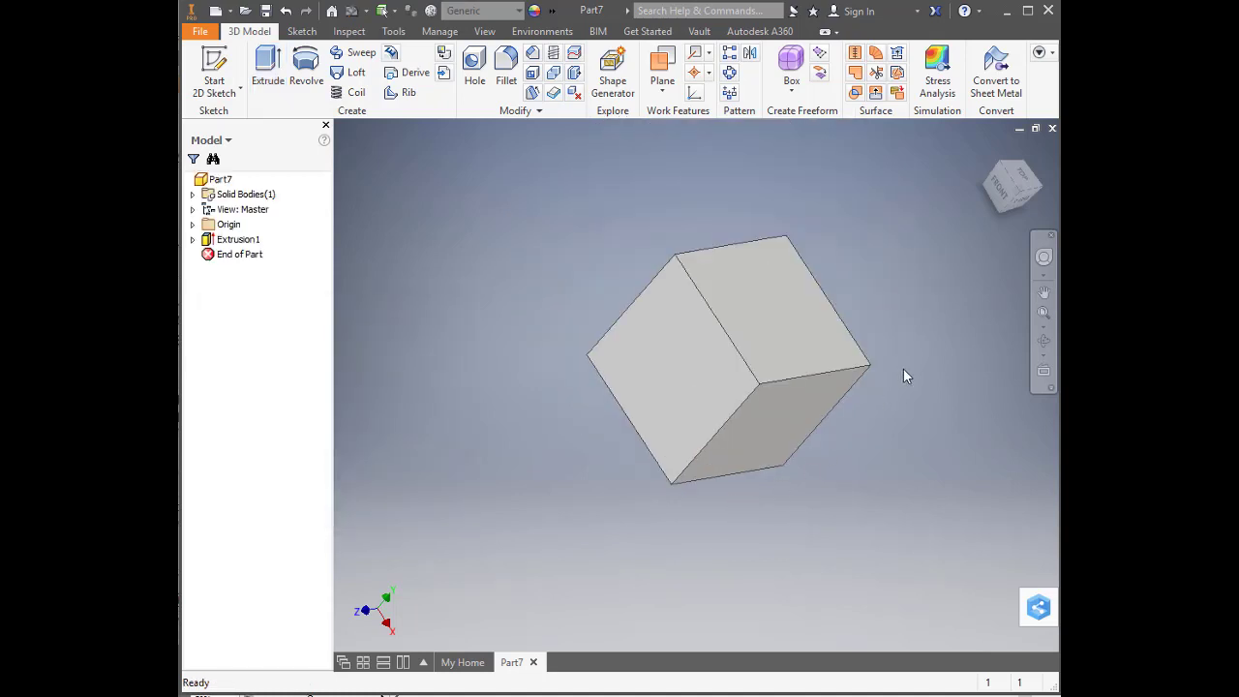
pyautogui.keyDown('shift'); pyautogui.moveTo(933, 286); pyautogui.dragTo(1024, 342, button='middle'); pyautogui.keyUp('shift')
pyautogui.scroll(-3, 868, 345)
pyautogui.scroll(3, 869, 343)
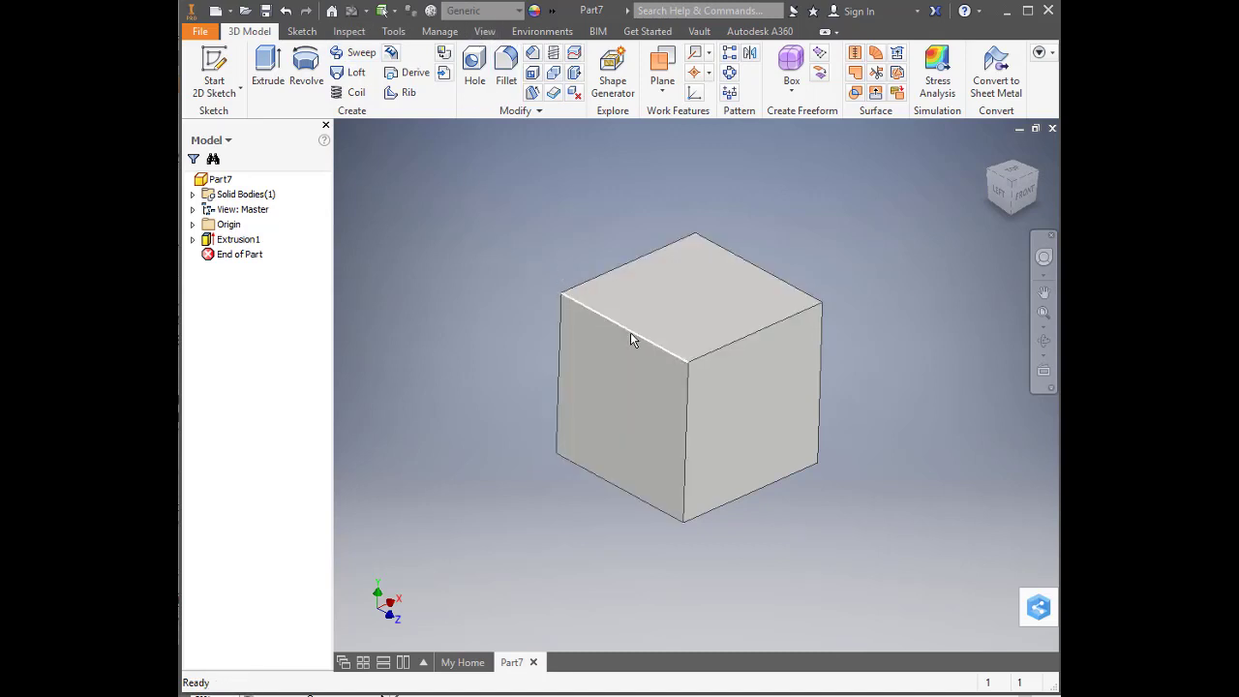
pyautogui.scroll(4, 683, 332)
pyautogui.scroll(-3, 545, 359)
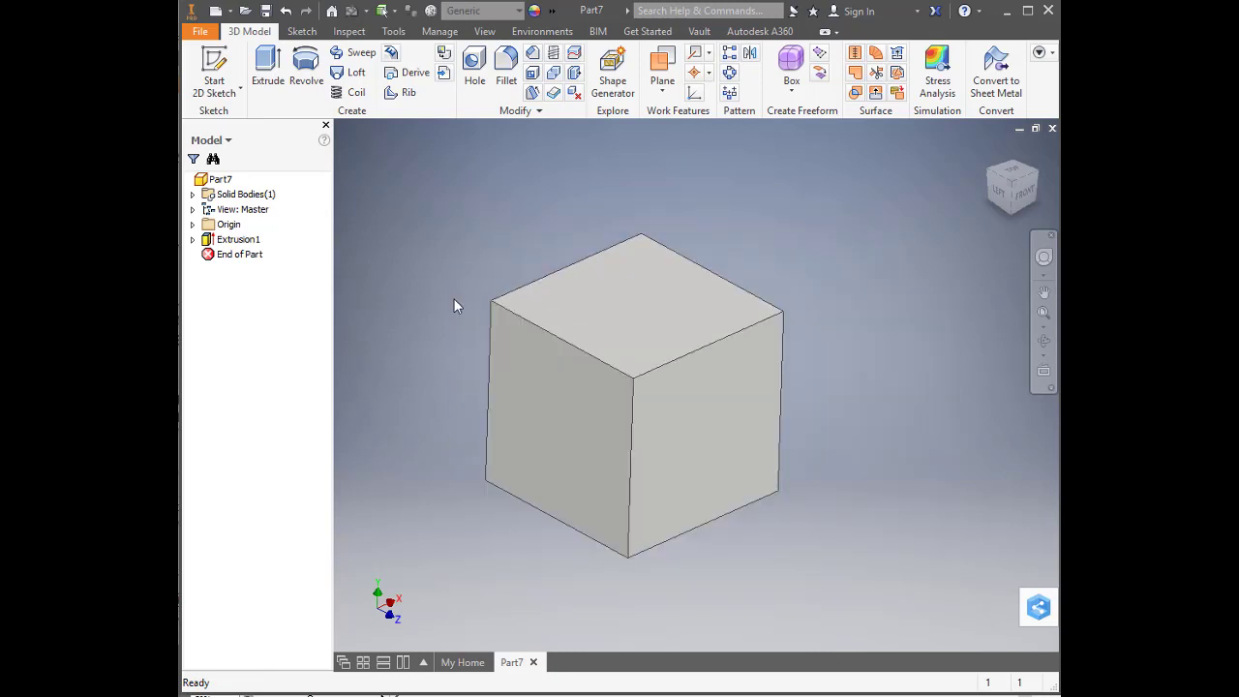